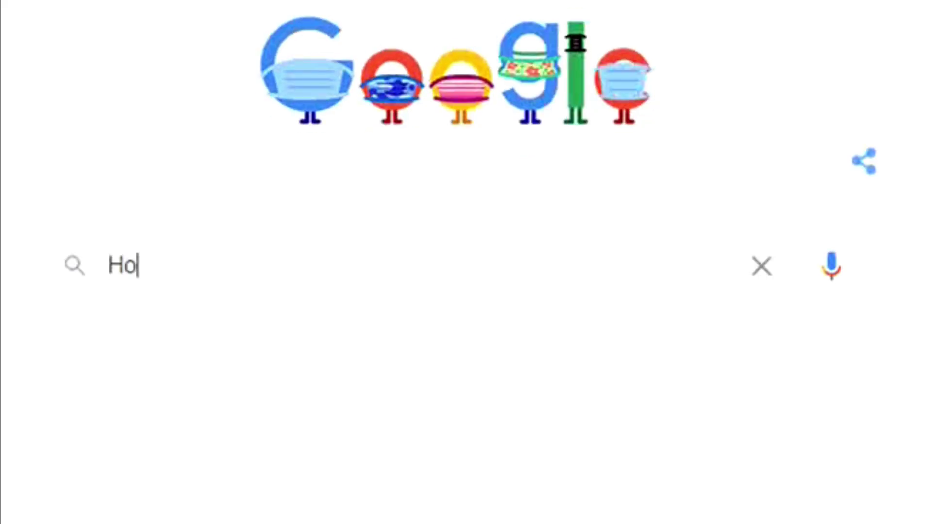
Search Google for Canva.com and choose the canva.com suggestion.
{"action": "type", "text": "create a"}
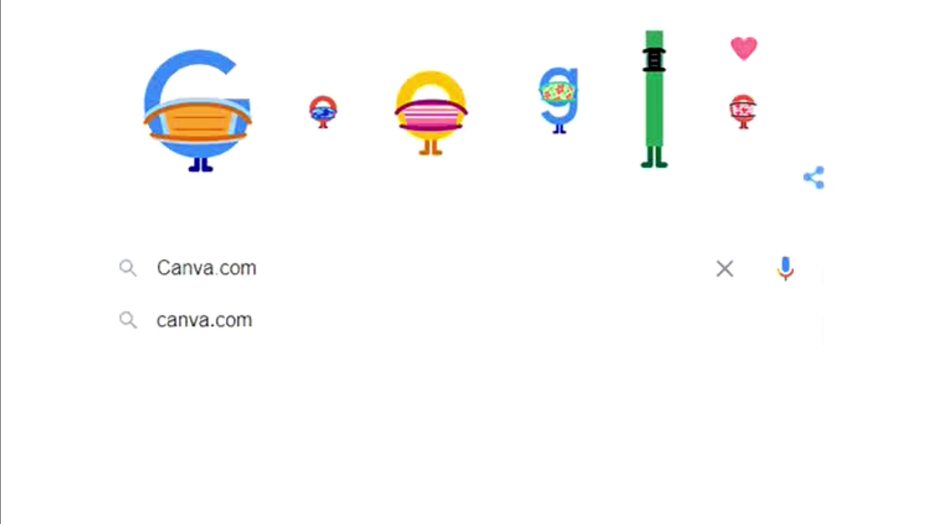
{"action": "left_click", "coordinate": [261, 328]}
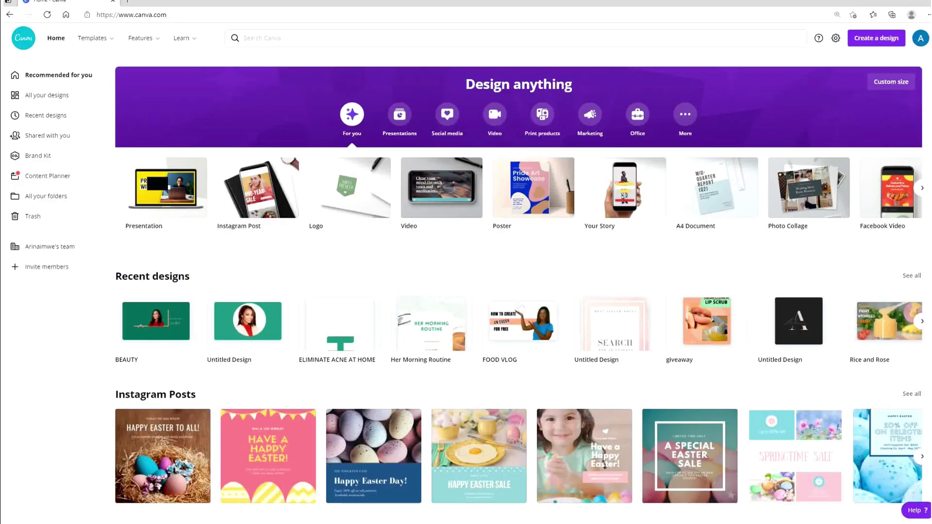
Search Canva for the Logo category and create a blank logo design.
{"action": "scroll", "coordinate": [520, 282], "scroll_direction": "down", "scroll_amount": 2}
{"action": "scroll", "coordinate": [520, 281], "scroll_direction": "down", "scroll_amount": 10}
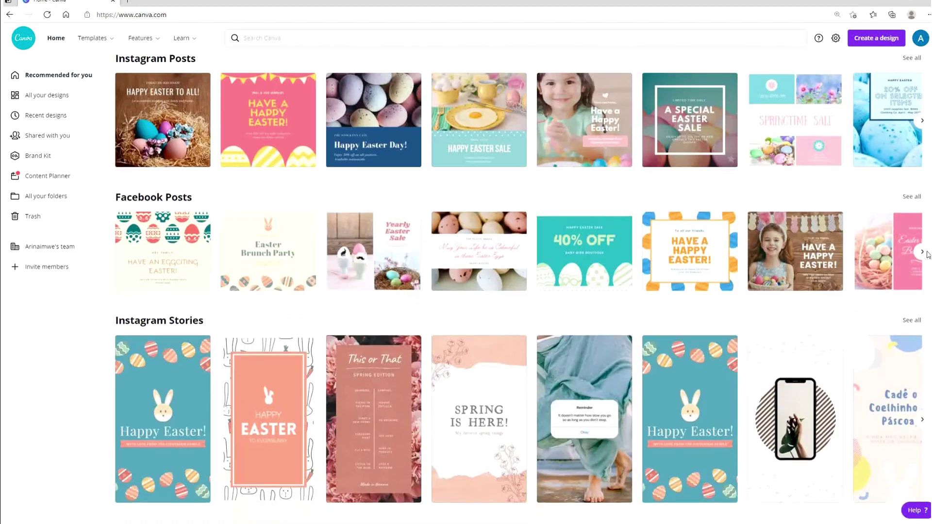
{"action": "scroll", "coordinate": [520, 287], "scroll_direction": "down", "scroll_amount": 4}
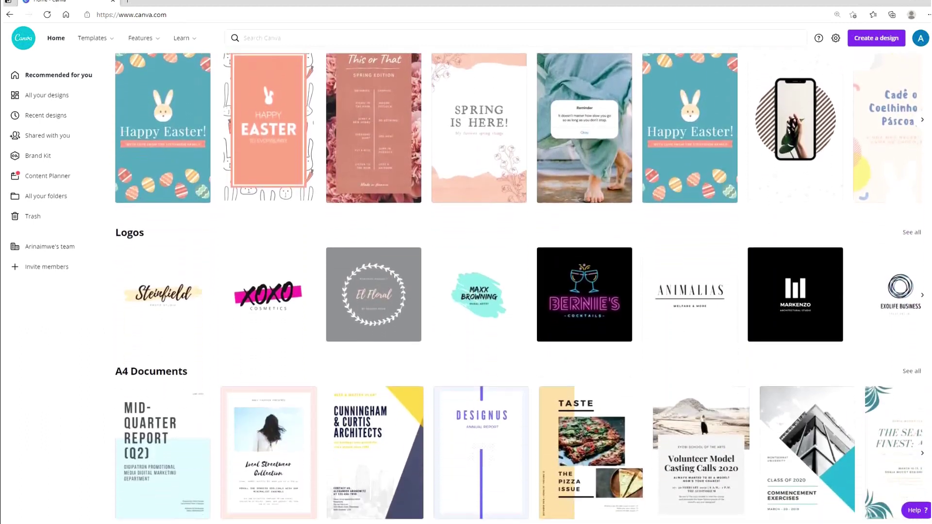
{"action": "scroll", "coordinate": [520, 287], "scroll_direction": "up", "scroll_amount": 6}
{"action": "scroll", "coordinate": [207, 268], "scroll_direction": "up", "scroll_amount": 8}
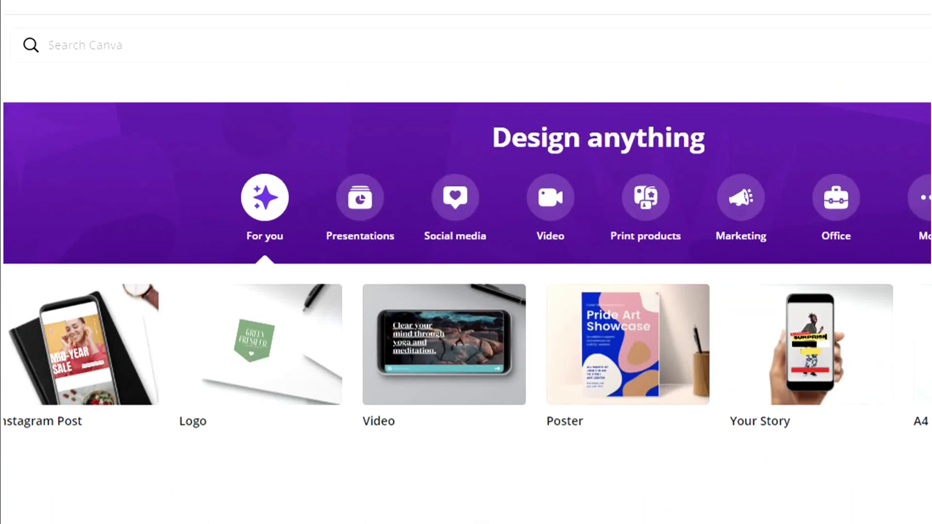
{"action": "left_click", "coordinate": [343, 44]}
{"action": "type", "text": "Logo"}
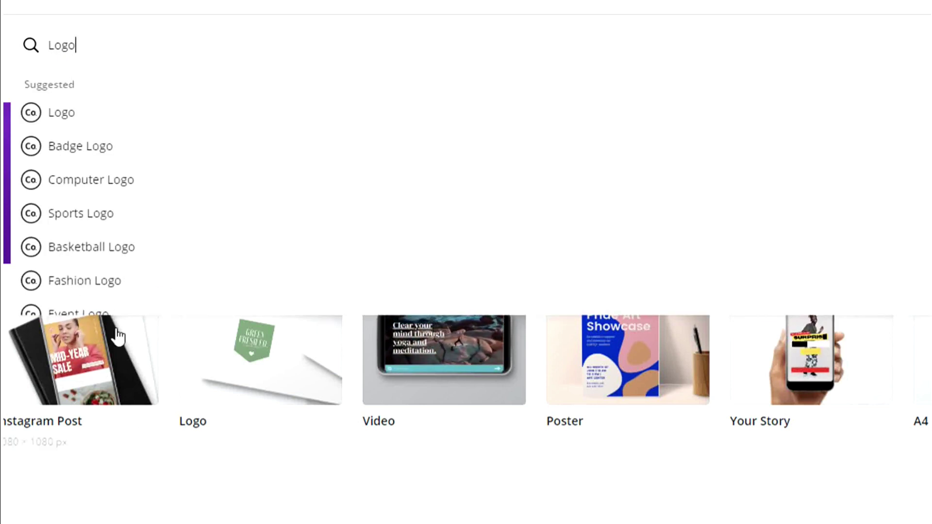
{"action": "left_click", "coordinate": [61, 123]}
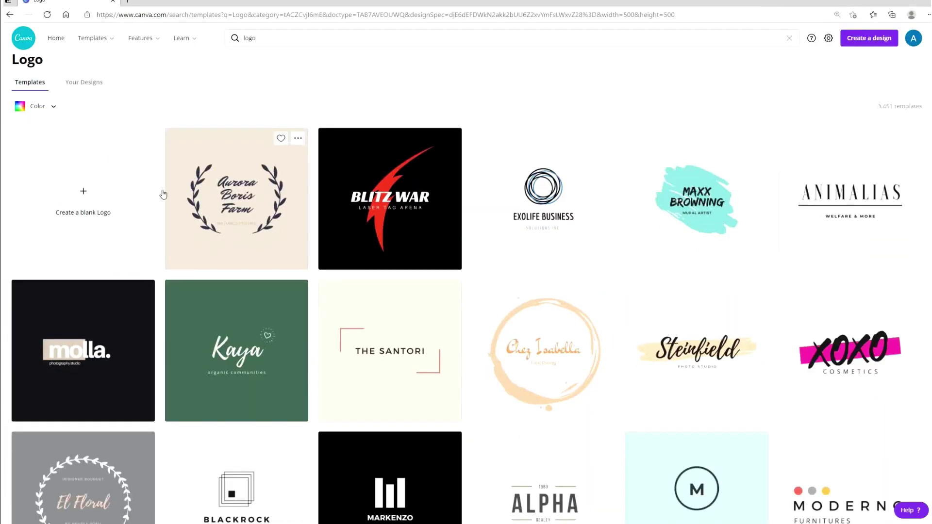
{"action": "left_click", "coordinate": [83, 196]}
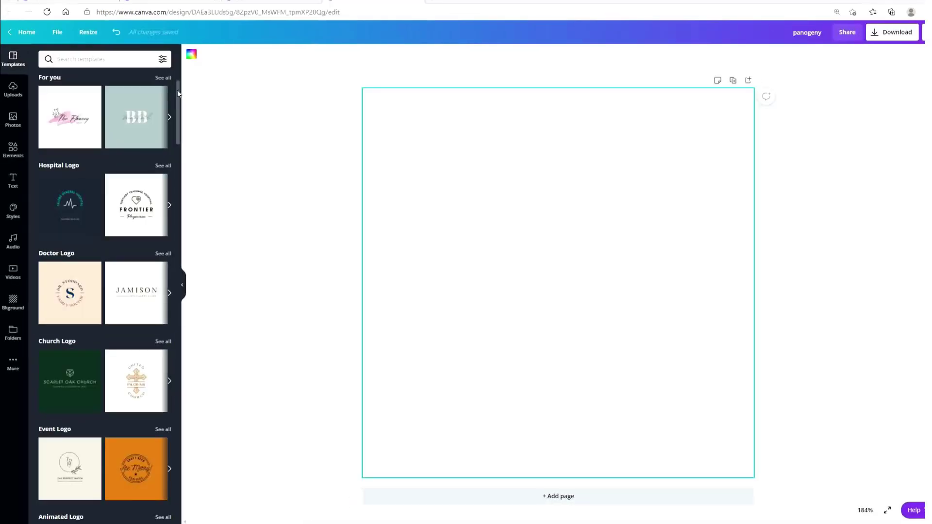
Apply the blue PANOGENY sequencing logo template from the All results section to the blank page.
{"action": "left_click_drag", "start_coordinate": [179, 94], "coordinate": [178, 96]}
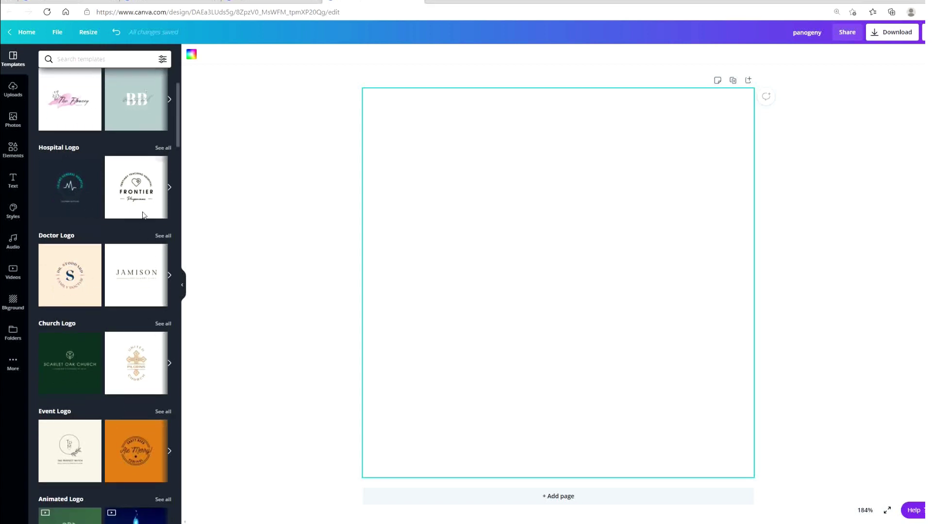
{"action": "left_click_drag", "start_coordinate": [178, 106], "coordinate": [178, 391]}
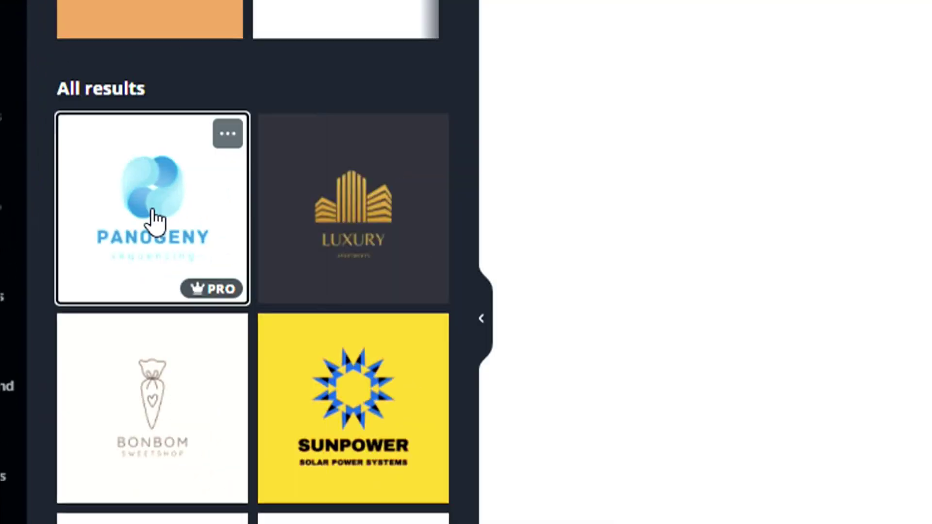
{"action": "left_click", "coordinate": [70, 249]}
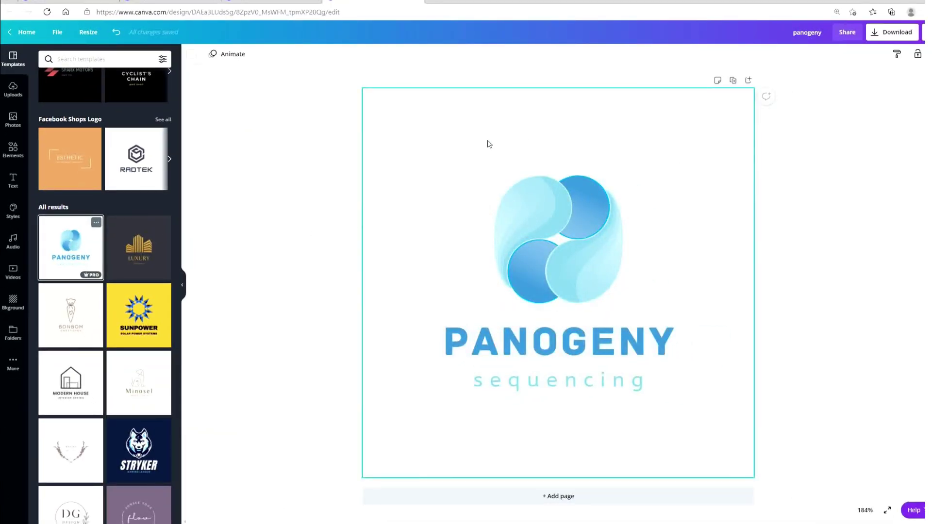
Move the grouped PANOGENY and sequencing text slightly down and to the left.
{"action": "left_click", "coordinate": [454, 363]}
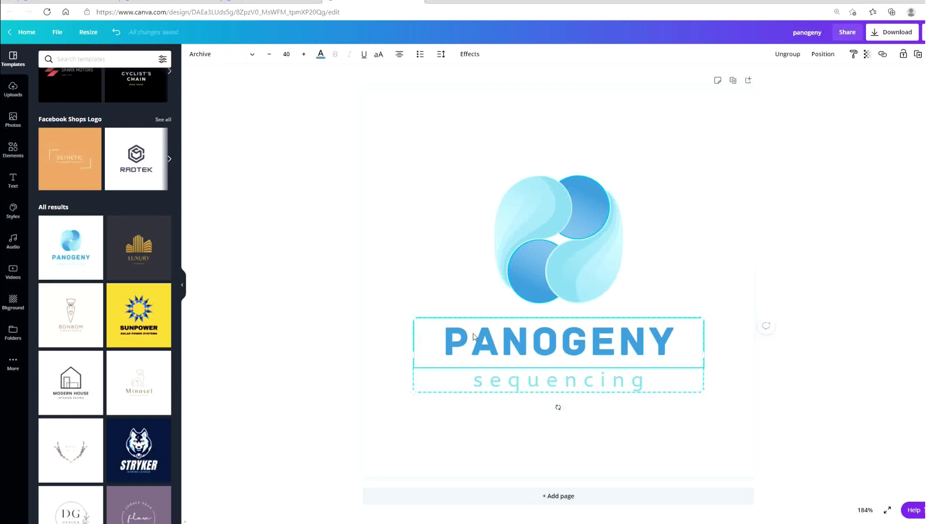
{"action": "left_click", "coordinate": [529, 243]}
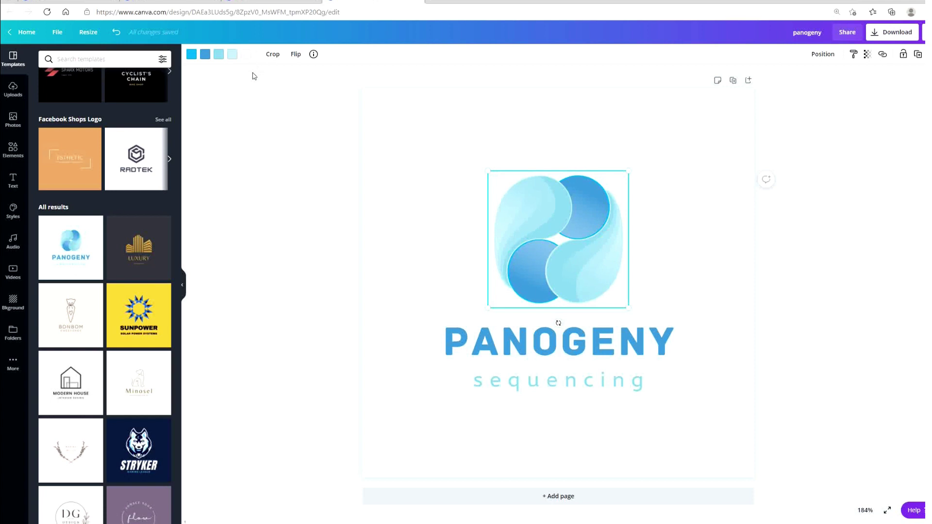
{"action": "left_click", "coordinate": [613, 385]}
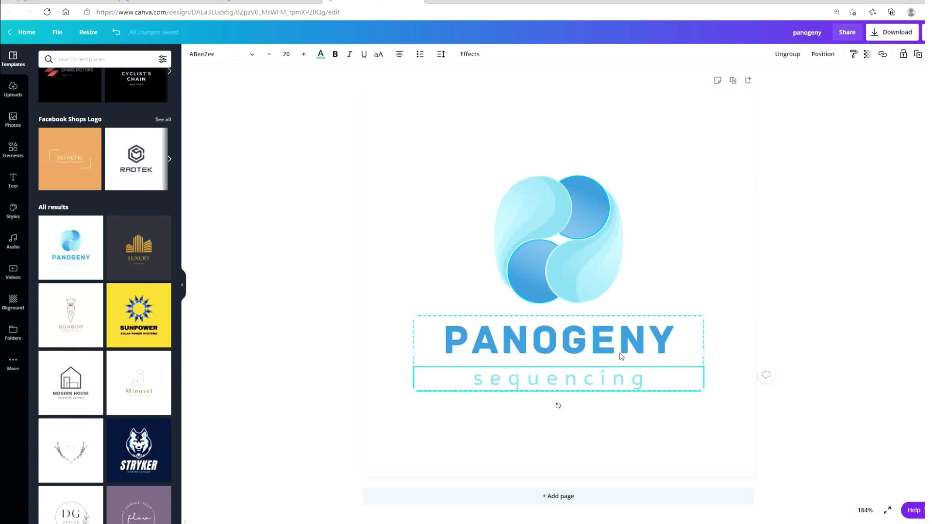
{"action": "left_click_drag", "start_coordinate": [643, 342], "coordinate": [596, 361]}
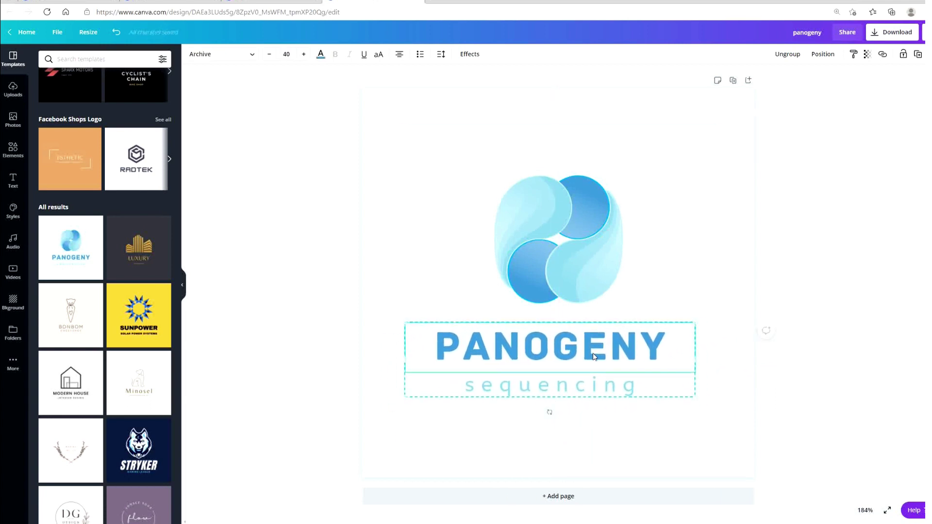
Ungroup the logo text and move the PANOGENY heading slightly up on its own.
{"action": "left_click", "coordinate": [788, 54]}
{"action": "left_click", "coordinate": [707, 209]}
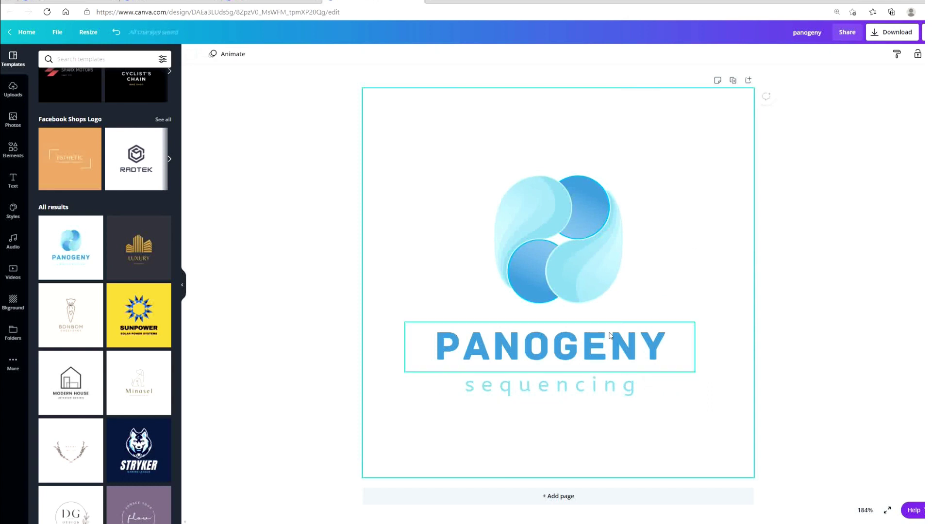
{"action": "mouse_move", "coordinate": [593, 359]}
{"action": "left_mouse_down"}
{"action": "mouse_move", "coordinate": [617, 341]}
{"action": "mouse_move", "coordinate": [658, 352]}
{"action": "mouse_move", "coordinate": [541, 355]}
{"action": "mouse_move", "coordinate": [591, 351]}
{"action": "left_mouse_up"}
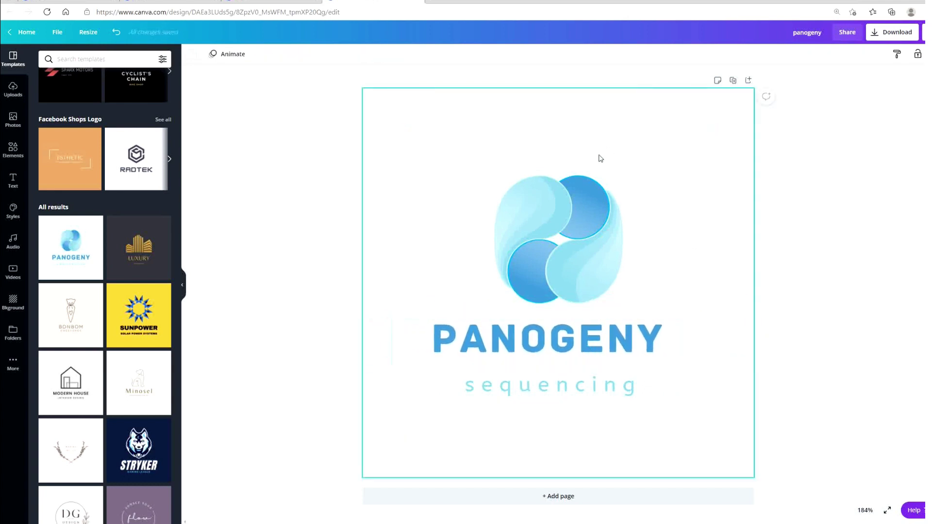
Recolor the logo icon with the saved palette, making the circles green, the swirls peach and the swirl outlines green.
{"action": "left_click", "coordinate": [599, 187]}
{"action": "left_click", "coordinate": [205, 55]}
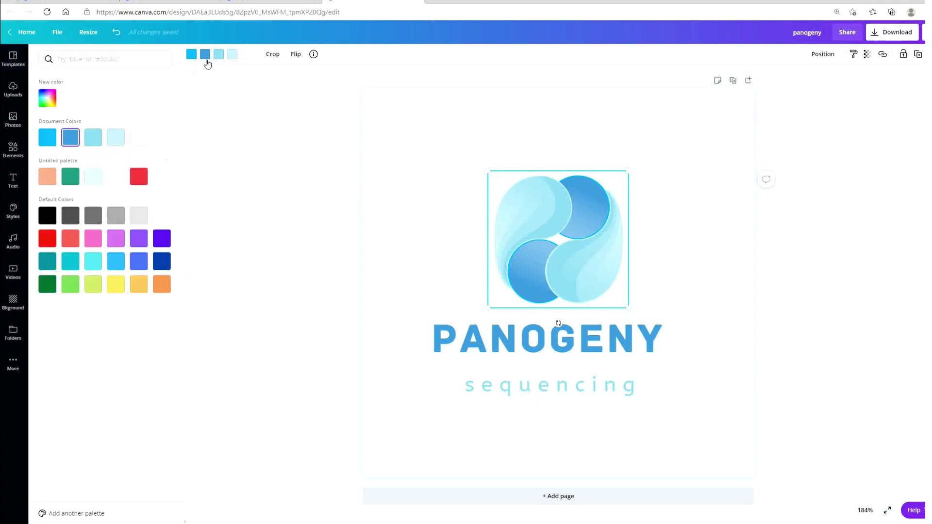
{"action": "left_click", "coordinate": [68, 180]}
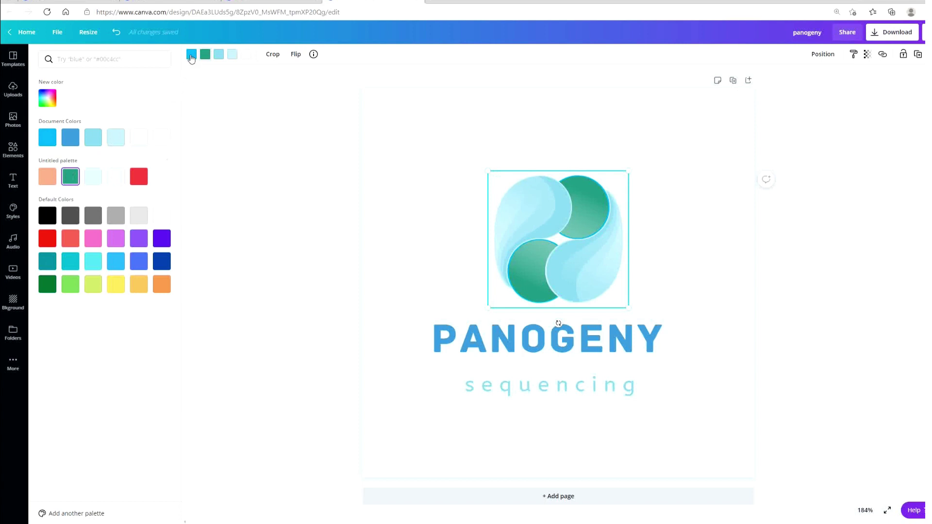
{"action": "left_click", "coordinate": [43, 180]}
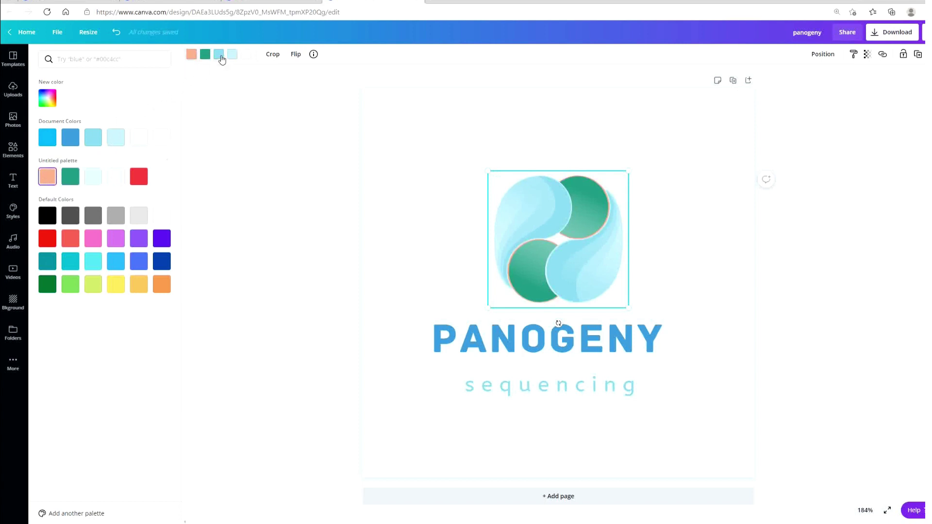
{"action": "left_click", "coordinate": [51, 178]}
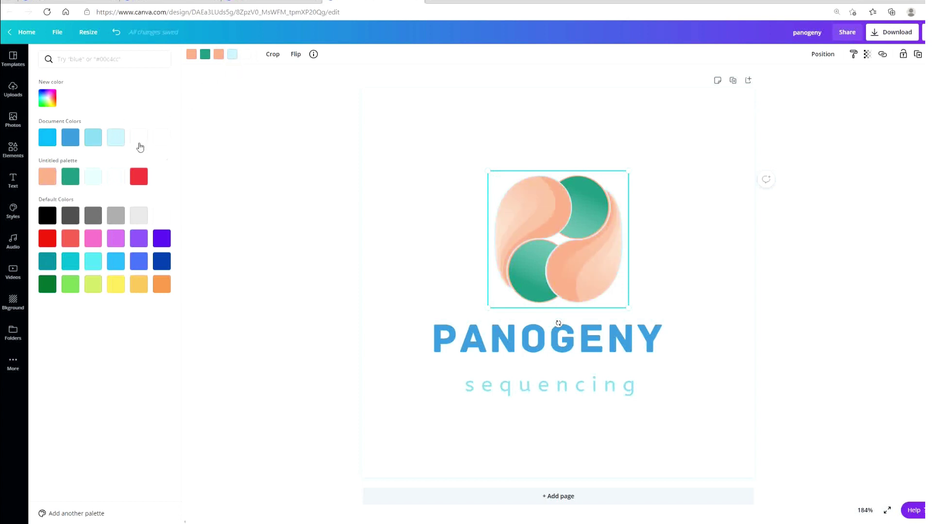
{"action": "left_click", "coordinate": [71, 180]}
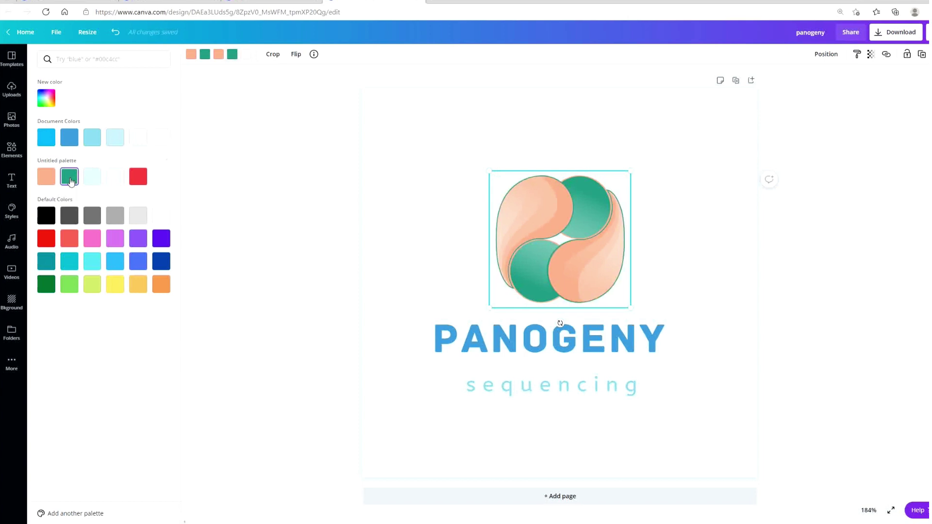
Shrink the icon and duplicate it twice, placing one copy to its upper right and the other below that copy.
{"action": "left_click_drag", "start_coordinate": [632, 172], "coordinate": [579, 219]}
{"action": "left_click", "coordinate": [922, 54]}
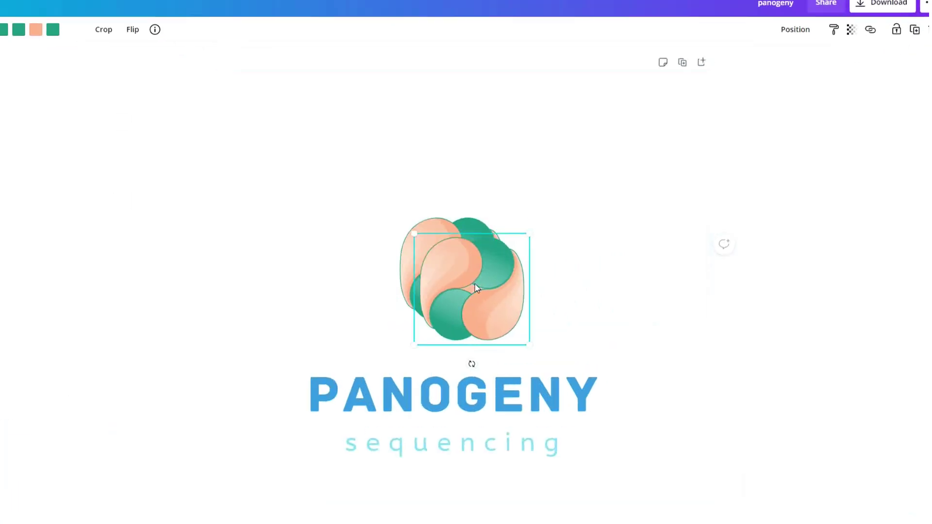
{"action": "left_click_drag", "start_coordinate": [477, 288], "coordinate": [550, 208]}
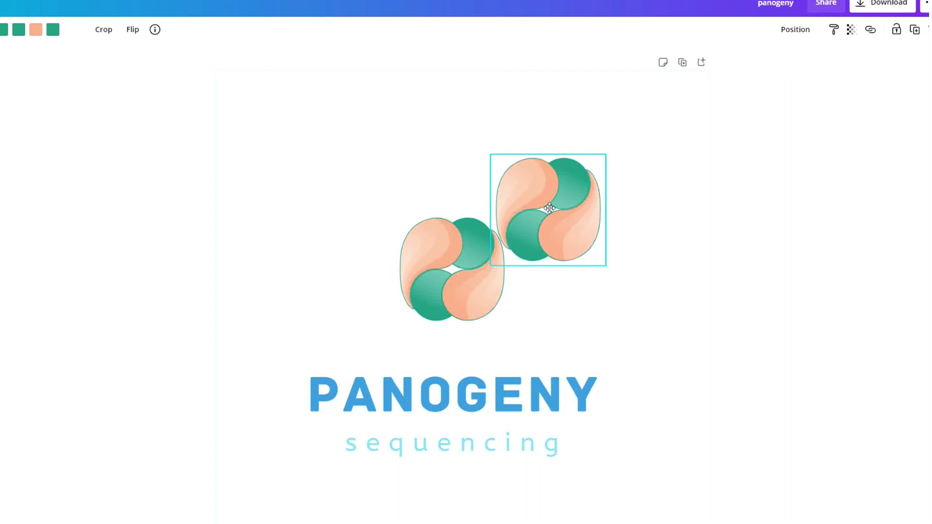
{"action": "left_click", "coordinate": [915, 29]}
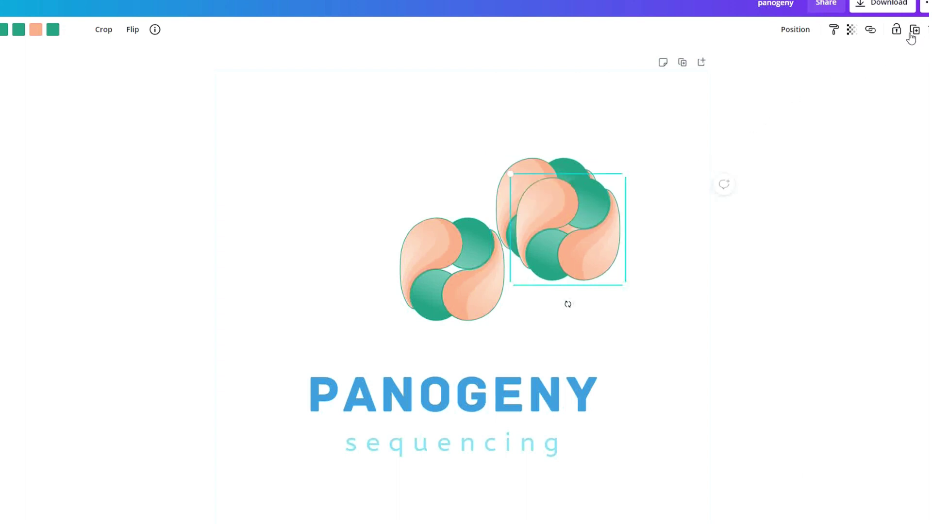
{"action": "left_click_drag", "start_coordinate": [597, 228], "coordinate": [580, 315]}
Select all three icons, move them left and rotate them together into a tilted arrangement above the PANOGENY heading.
{"action": "left_click_drag", "start_coordinate": [651, 136], "coordinate": [437, 318]}
{"action": "left_click_drag", "start_coordinate": [570, 297], "coordinate": [503, 297]}
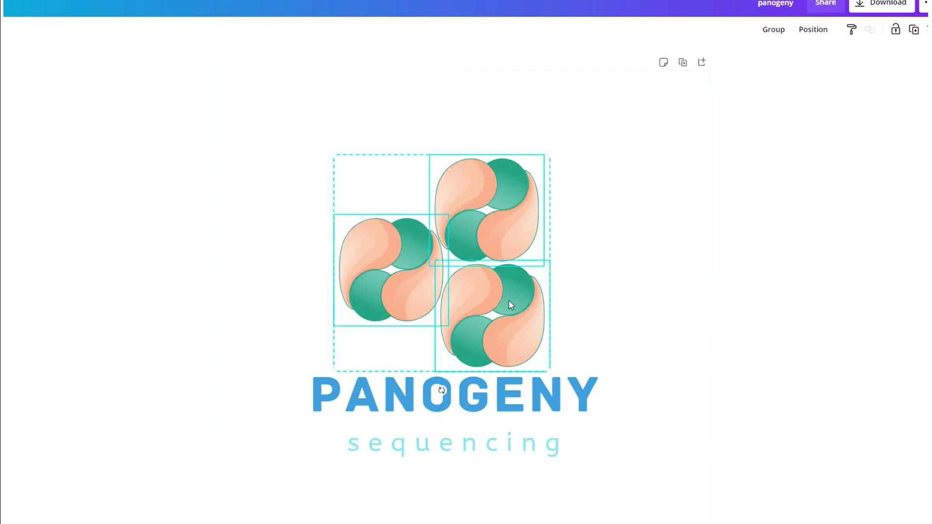
{"action": "left_click_drag", "start_coordinate": [439, 388], "coordinate": [333, 197]}
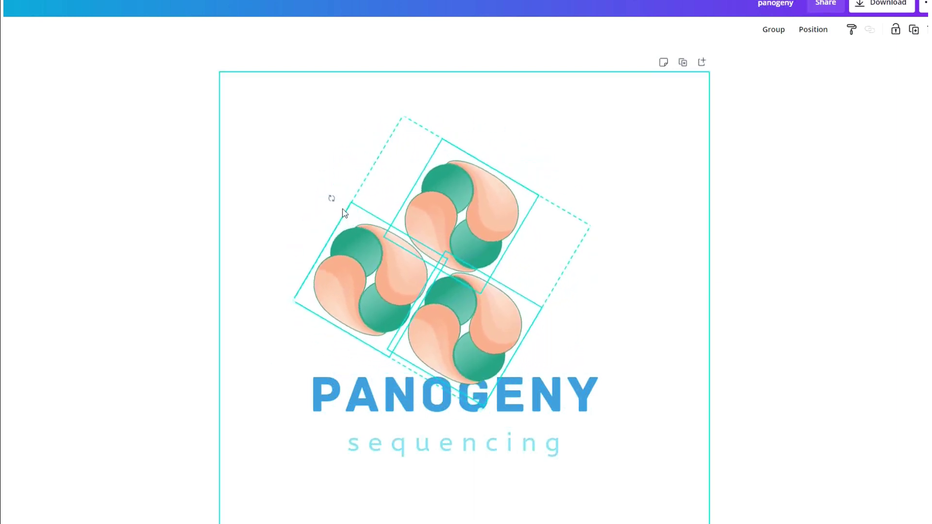
{"action": "left_click_drag", "start_coordinate": [415, 287], "coordinate": [426, 264]}
{"action": "left_click_drag", "start_coordinate": [344, 175], "coordinate": [367, 154]}
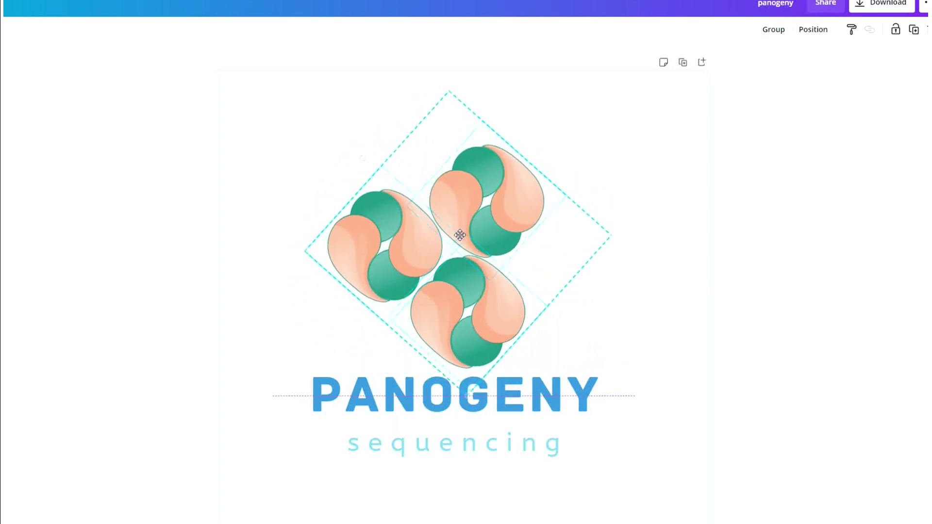
Shrink the three icons and overlap them into a heart-like cluster, rotating the lowest icon to about -132°.
{"action": "left_click_drag", "start_coordinate": [614, 234], "coordinate": [413, 248]}
{"action": "left_click_drag", "start_coordinate": [354, 243], "coordinate": [458, 262]}
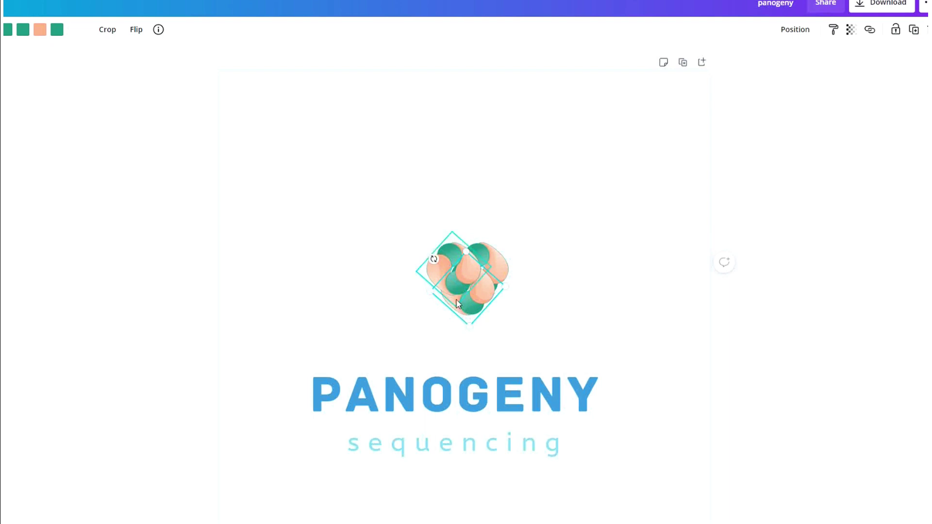
{"action": "left_click_drag", "start_coordinate": [448, 239], "coordinate": [471, 286]}
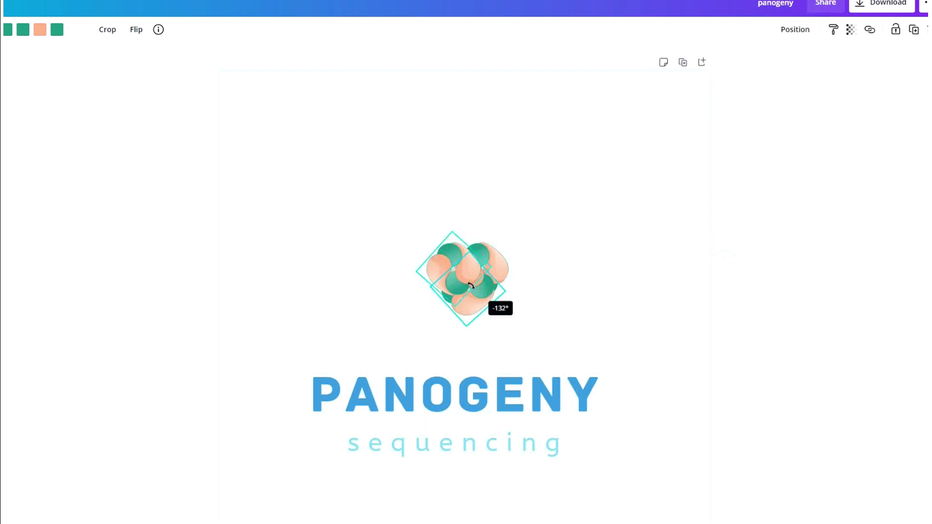
{"action": "left_click", "coordinate": [510, 271]}
{"action": "left_click", "coordinate": [475, 298]}
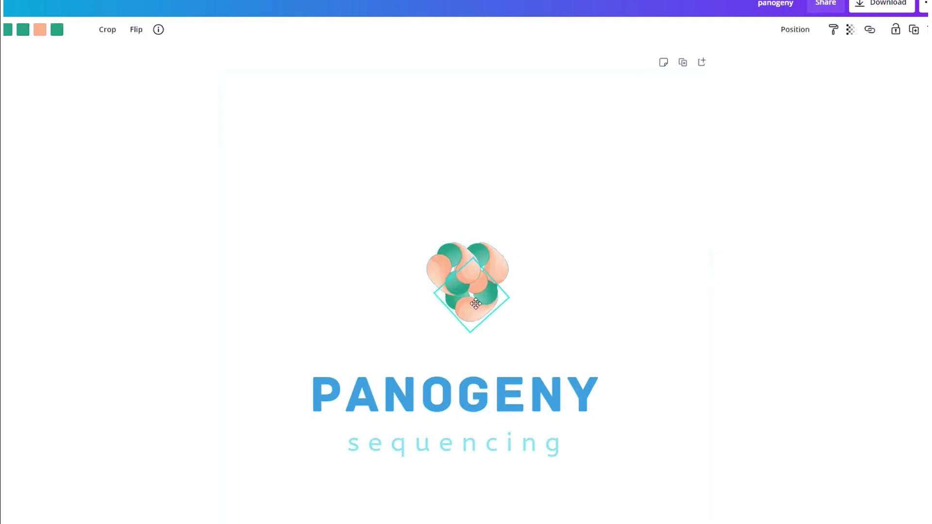
{"action": "left_click_drag", "start_coordinate": [476, 304], "coordinate": [473, 301]}
{"action": "mouse_move", "coordinate": [493, 253]}
{"action": "left_mouse_down"}
{"action": "mouse_move", "coordinate": [439, 257]}
{"action": "mouse_move", "coordinate": [471, 292]}
{"action": "mouse_move", "coordinate": [509, 246]}
{"action": "mouse_move", "coordinate": [505, 256]}
{"action": "left_mouse_up"}
{"action": "left_click", "coordinate": [508, 223]}
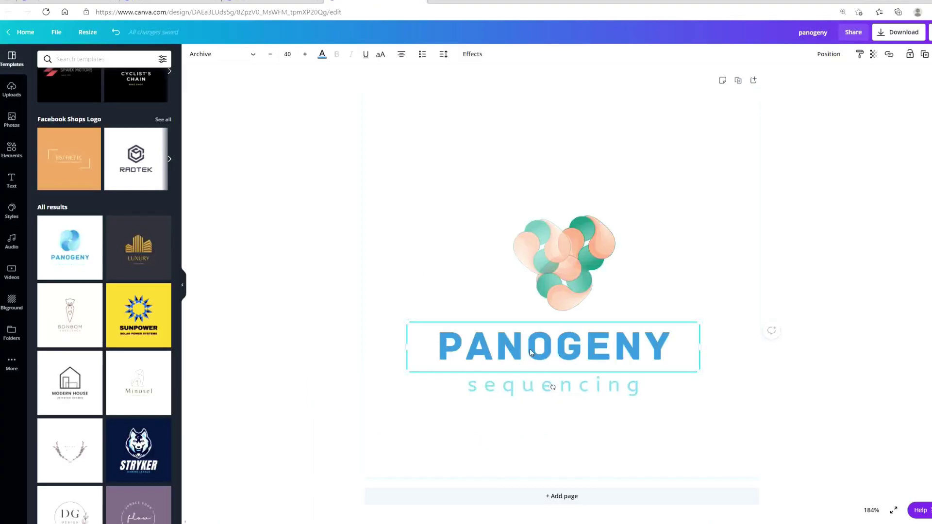
Set the transparency of the cluster's upper-left icon to 63.
{"action": "left_click", "coordinate": [248, 57]}
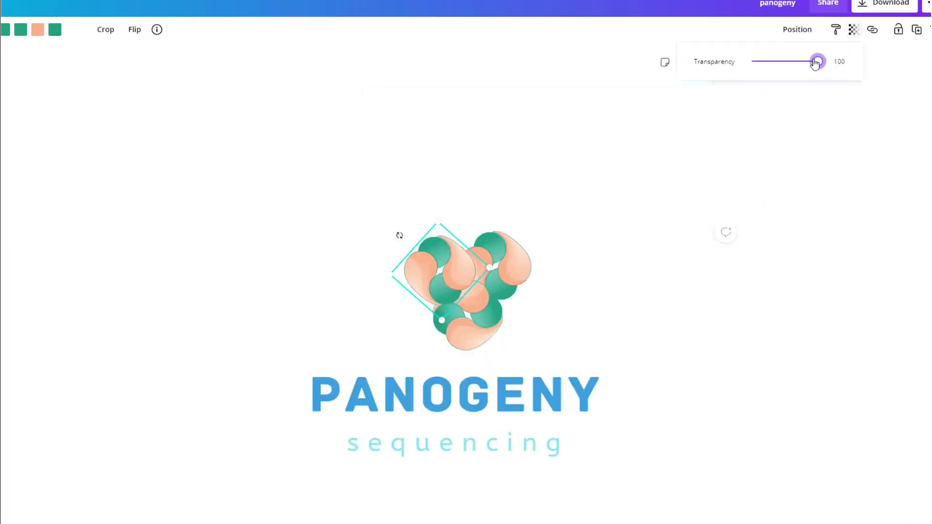
{"action": "left_click_drag", "start_coordinate": [816, 62], "coordinate": [797, 62]}
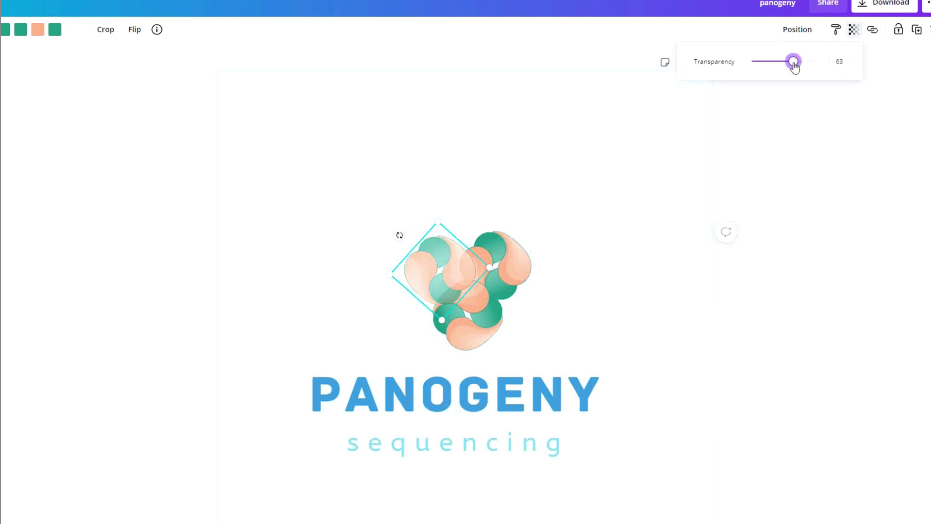
{"action": "left_click", "coordinate": [490, 329]}
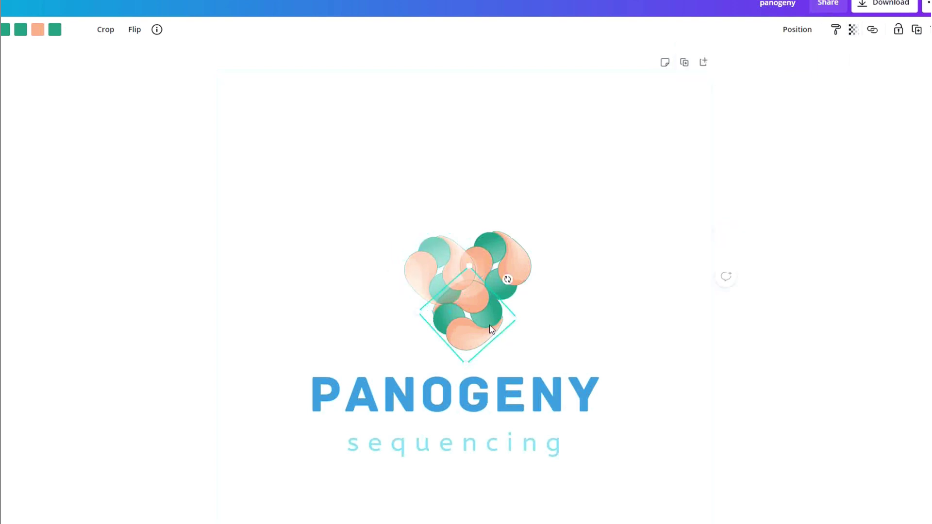
Set the transparency of the heart cluster's lowest icon to 79 and check the upper-right icon's transparency setting.
{"action": "left_click", "coordinate": [853, 30]}
{"action": "left_click_drag", "start_coordinate": [817, 67], "coordinate": [813, 66]}
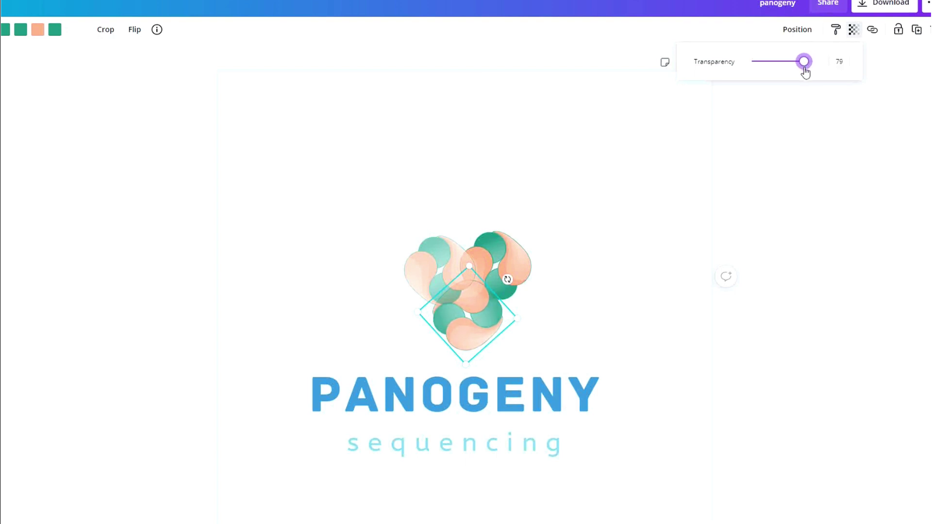
{"action": "left_click", "coordinate": [524, 257]}
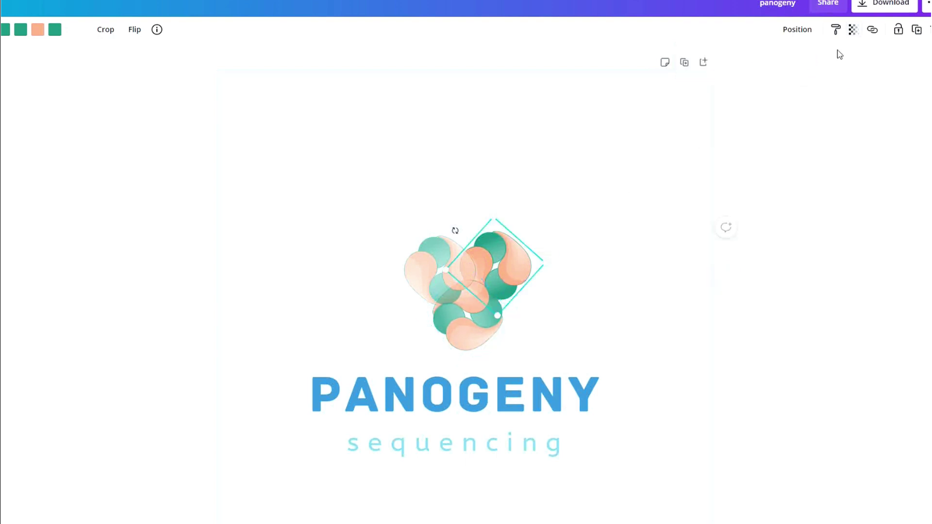
{"action": "left_click", "coordinate": [854, 33]}
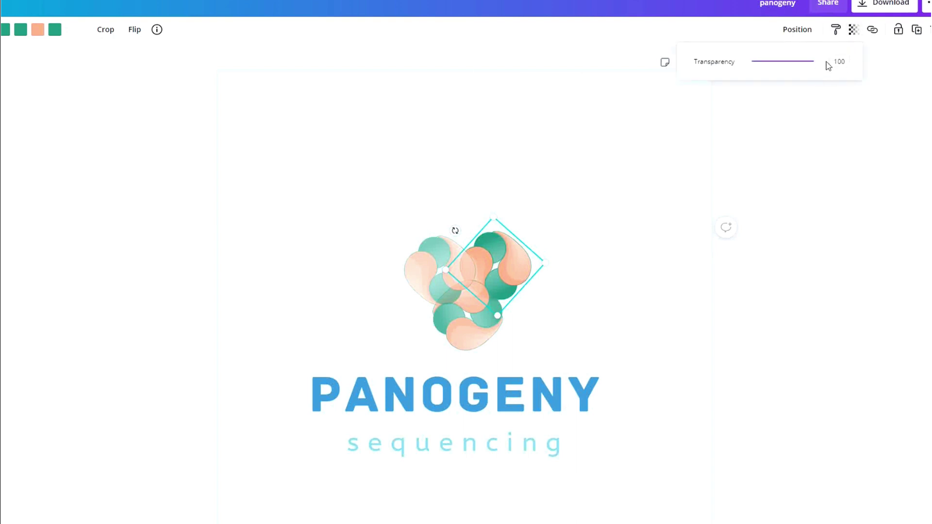
{"action": "left_click", "coordinate": [586, 125]}
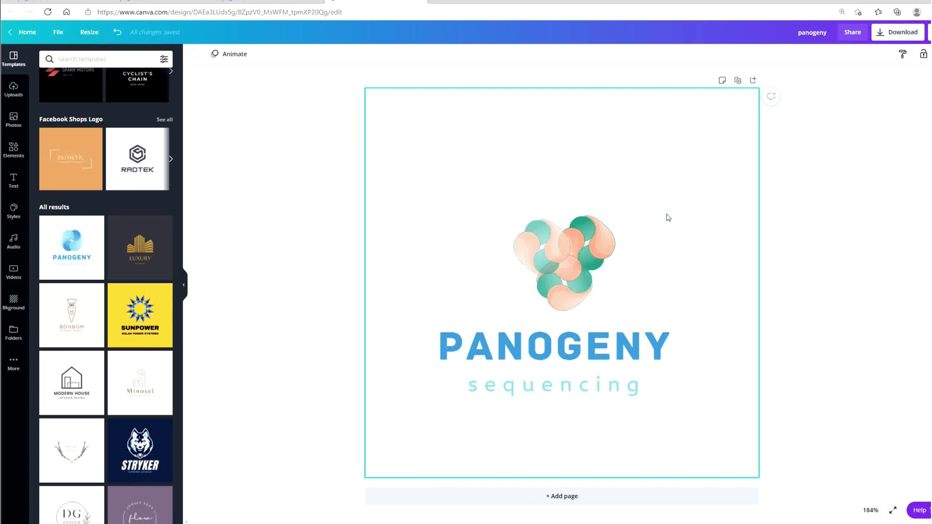
Replace the PANOGENY heading text with ARINA.
{"action": "left_click", "coordinate": [630, 360]}
{"action": "double_click", "coordinate": [651, 344]}
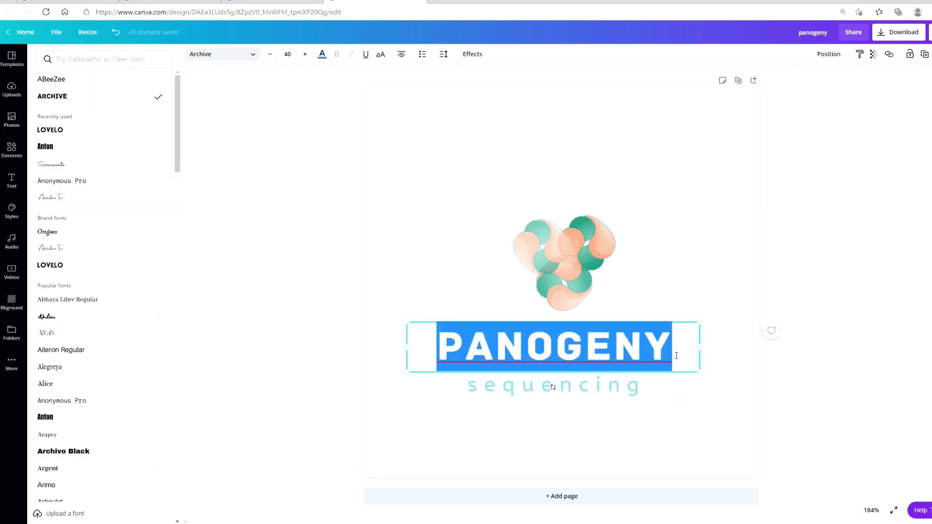
{"action": "key", "text": "BackSpace"}
{"action": "type", "text": "A"}
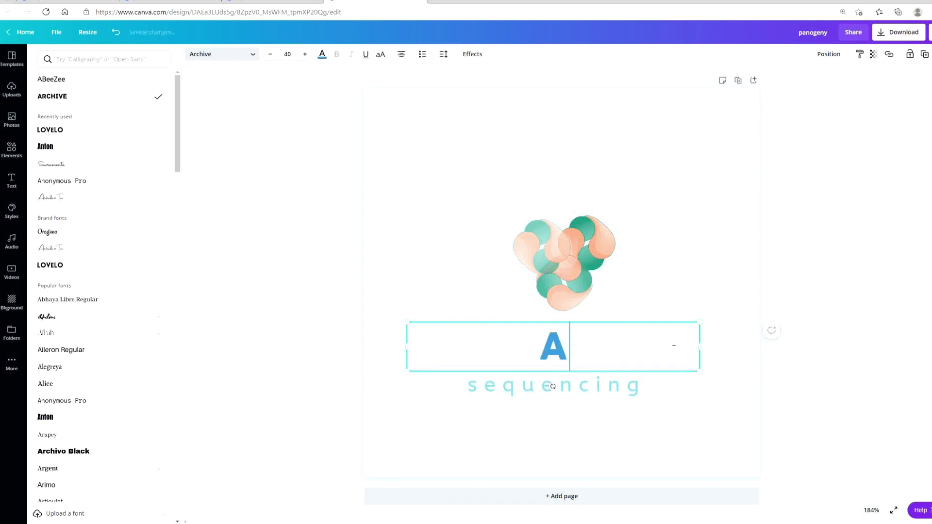
{"action": "type", "text": "RINA"}
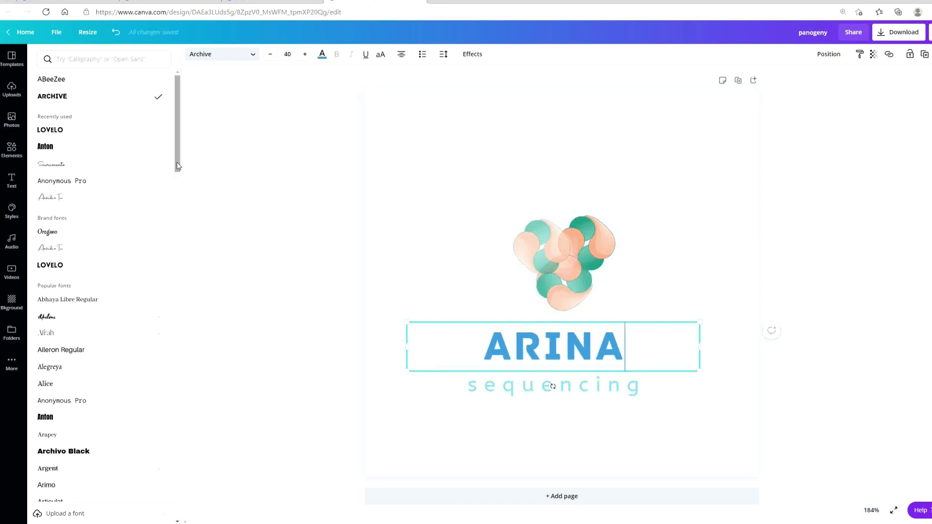
Set the ARINA heading's font to Lovelo and recolor it with the green from the untitled palette.
{"action": "scroll", "coordinate": [179, 170], "scroll_direction": "down", "scroll_amount": 1}
{"action": "left_click_drag", "start_coordinate": [179, 170], "coordinate": [185, 163]}
{"action": "left_click", "coordinate": [68, 130]}
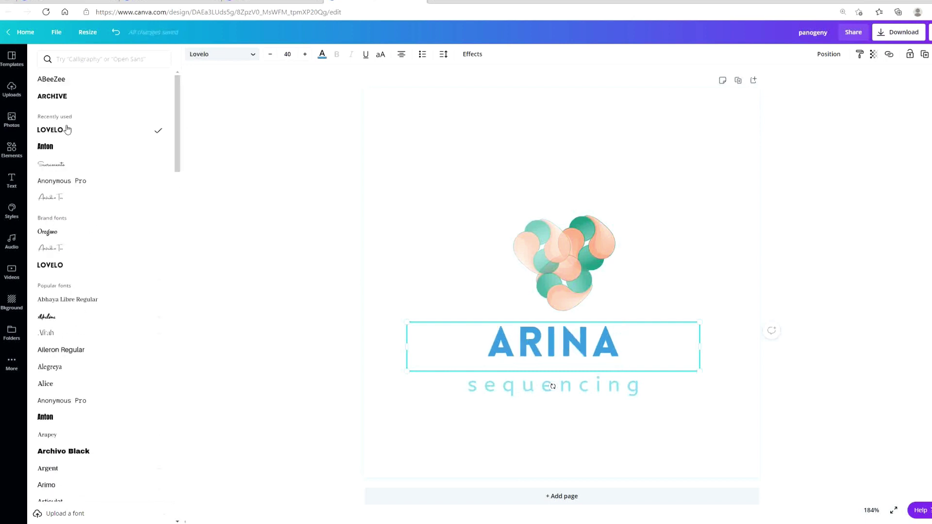
{"action": "left_click", "coordinate": [322, 56]}
{"action": "left_click", "coordinate": [69, 176]}
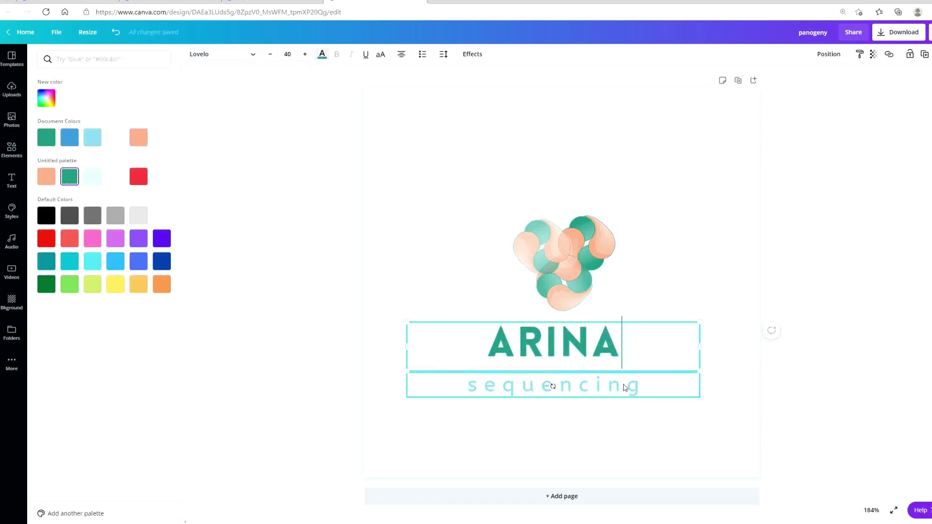
Delete the "sequencing" tagline and adjust the ARINA heading's position beneath the icon cluster.
{"action": "left_click", "coordinate": [680, 391]}
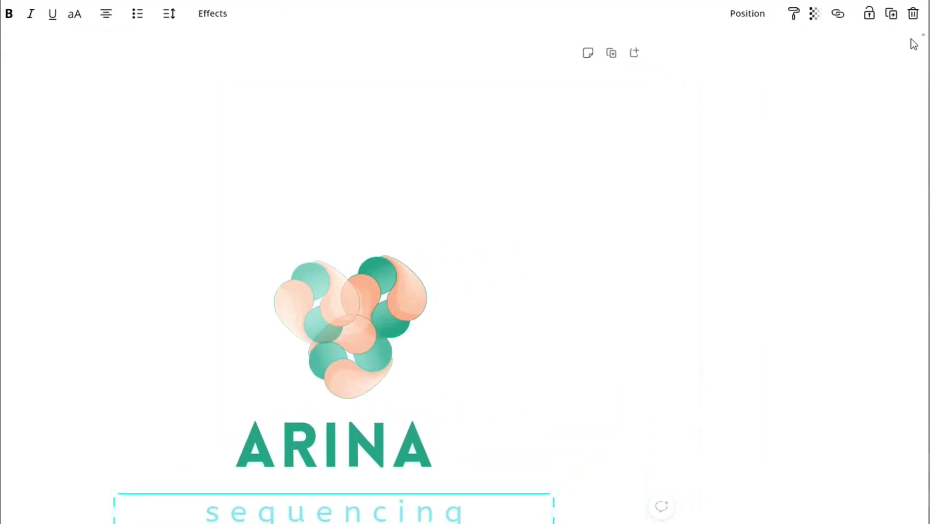
{"action": "left_click", "coordinate": [917, 42]}
{"action": "left_click", "coordinate": [356, 452]}
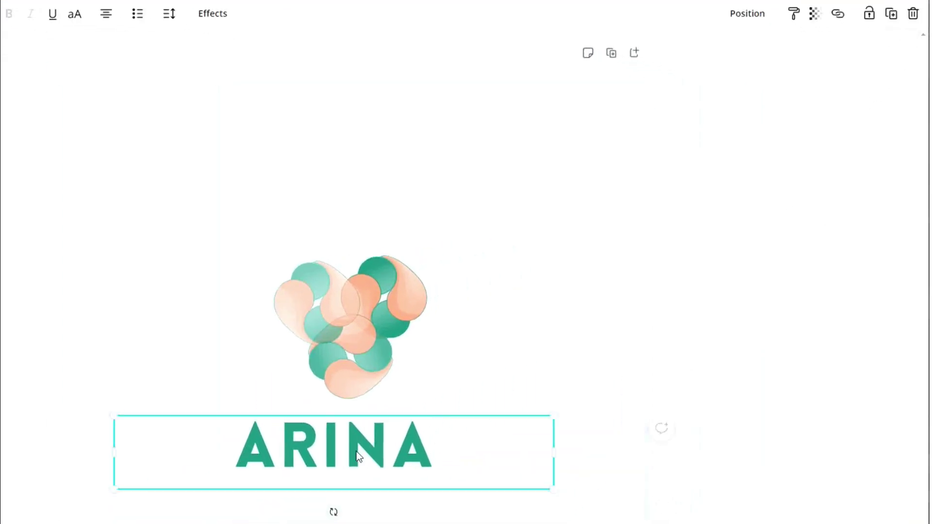
{"action": "left_click_drag", "start_coordinate": [356, 451], "coordinate": [375, 450]}
{"action": "left_click_drag", "start_coordinate": [445, 202], "coordinate": [263, 374]}
{"action": "mouse_move", "coordinate": [366, 342]}
{"action": "left_mouse_down"}
{"action": "mouse_move", "coordinate": [356, 339]}
{"action": "mouse_move", "coordinate": [366, 340]}
{"action": "left_mouse_up"}
{"action": "left_click", "coordinate": [421, 432]}
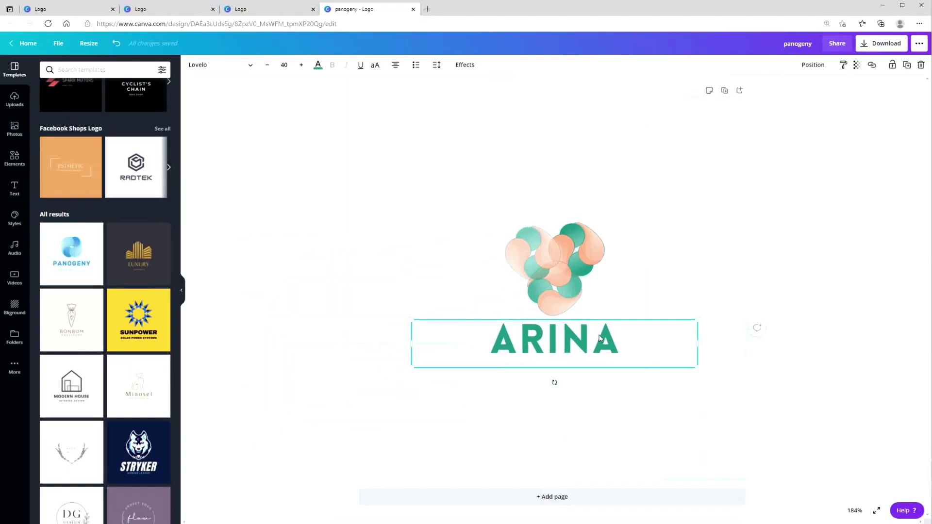
{"action": "left_click", "coordinate": [732, 121]}
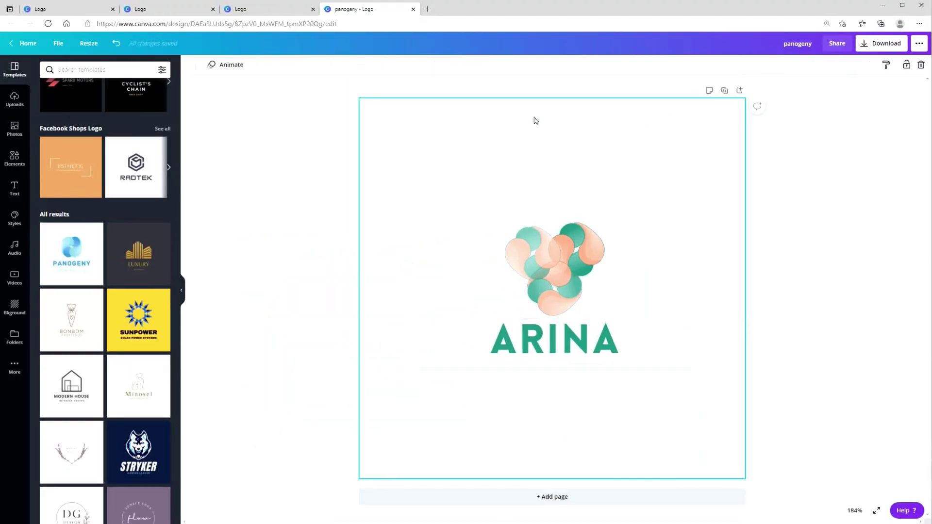
{"action": "left_click", "coordinate": [190, 64]}
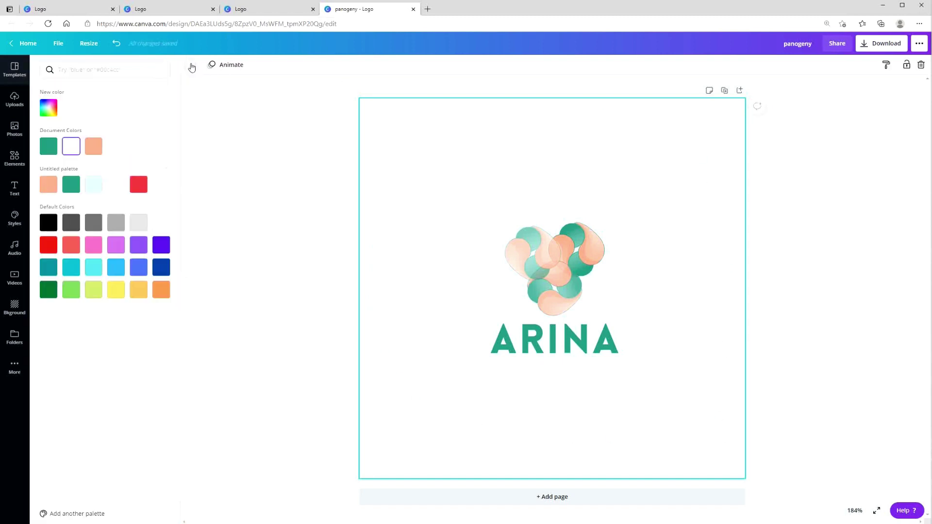
Try the Amsterdam Two and Anton fonts on the ARINA heading and settle on Sacramento.
{"action": "left_click_drag", "start_coordinate": [631, 345], "coordinate": [586, 354]}
{"action": "left_click", "coordinate": [243, 54]}
{"action": "left_click", "coordinate": [59, 179]}
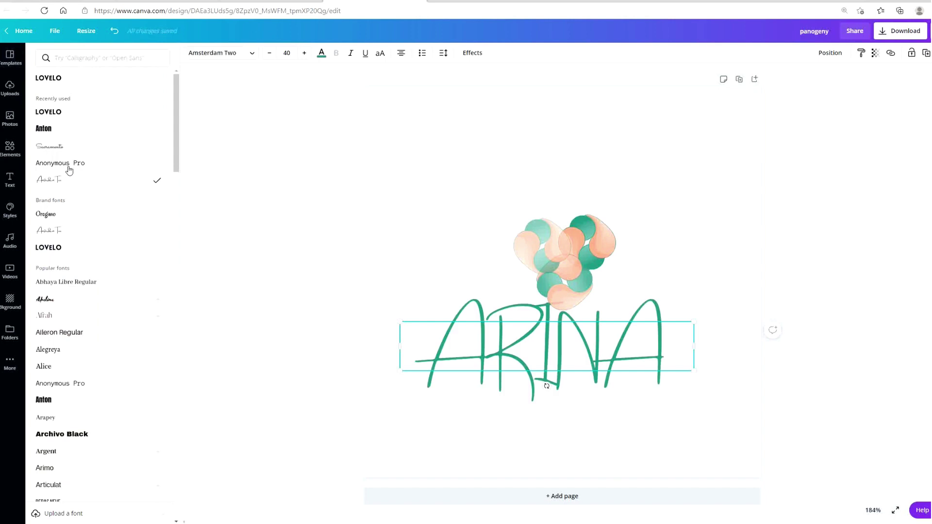
{"action": "left_click", "coordinate": [73, 130]}
{"action": "left_click", "coordinate": [77, 147]}
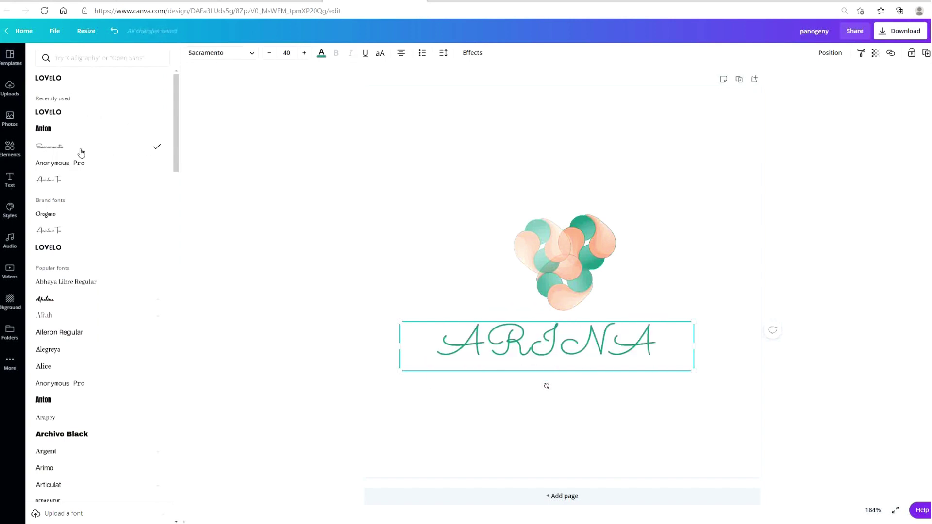
Try the Lift and Shadow text effects on the ARINA heading, with the shadow's direction at 115.
{"action": "left_click", "coordinate": [472, 54]}
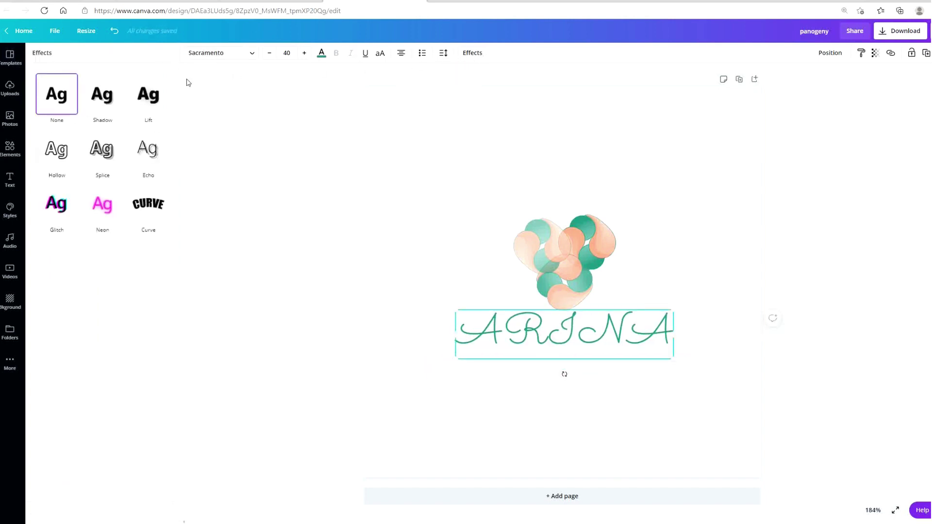
{"action": "left_click", "coordinate": [111, 97]}
{"action": "left_click", "coordinate": [141, 99]}
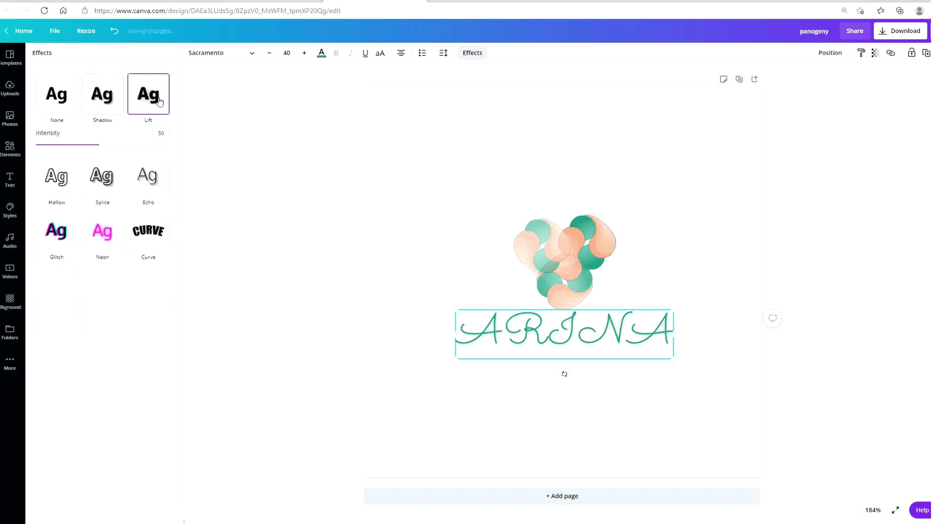
{"action": "left_click", "coordinate": [108, 104]}
{"action": "left_click_drag", "start_coordinate": [102, 145], "coordinate": [146, 168]}
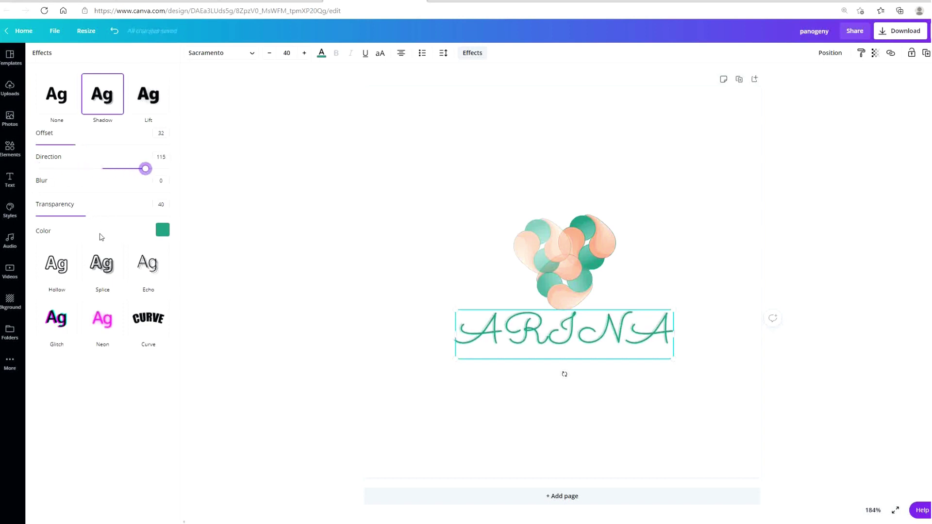
Try the Splice effect on ARINA with thickness 1, offset 0 and direction 3, and try the Neon effect.
{"action": "left_click", "coordinate": [99, 261]}
{"action": "mouse_move", "coordinate": [89, 250]}
{"action": "left_mouse_down"}
{"action": "mouse_move", "coordinate": [33, 247]}
{"action": "mouse_move", "coordinate": [122, 246]}
{"action": "mouse_move", "coordinate": [105, 259]}
{"action": "left_mouse_up"}
{"action": "left_click_drag", "start_coordinate": [99, 224], "coordinate": [31, 238]}
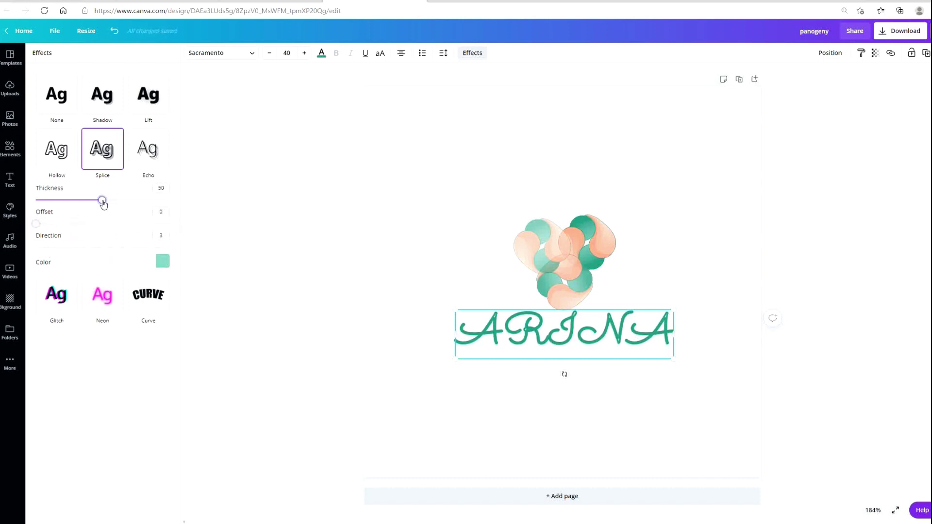
{"action": "left_click_drag", "start_coordinate": [101, 200], "coordinate": [21, 216]}
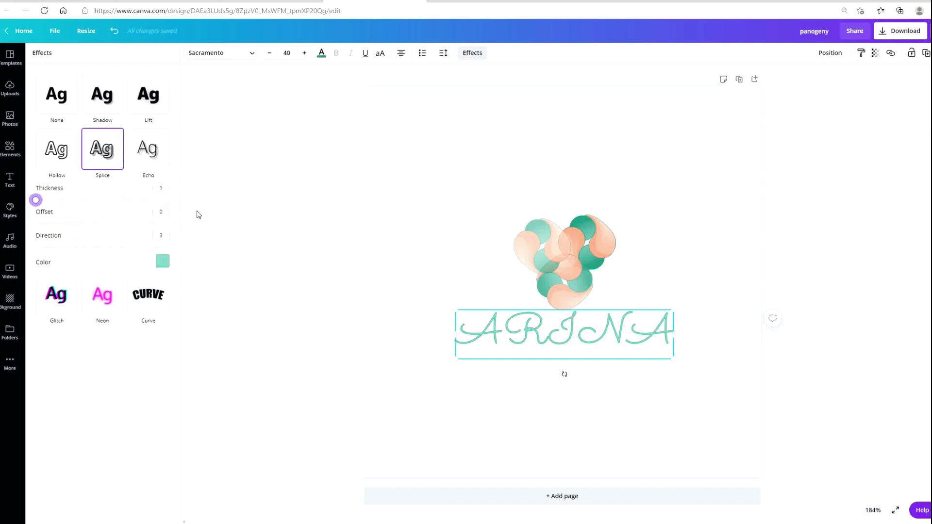
{"action": "left_click", "coordinate": [101, 298]}
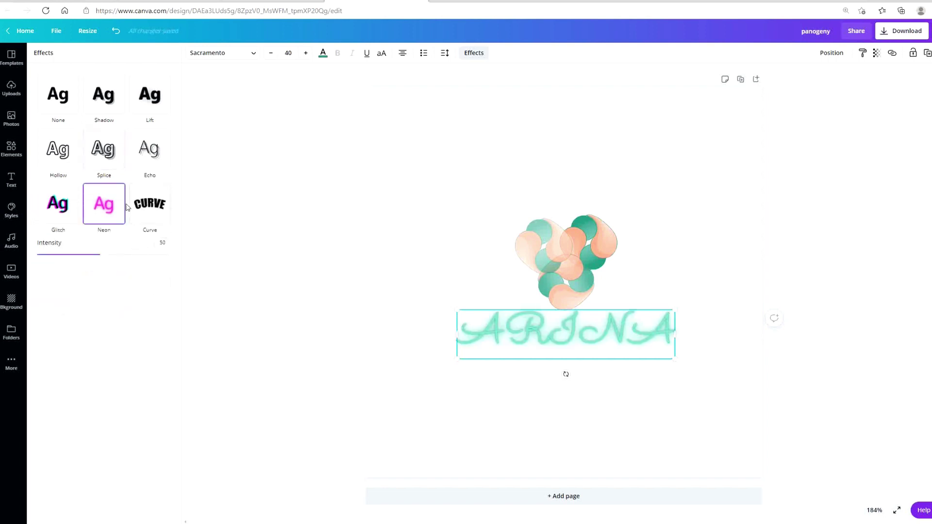
Apply the Curve effect to ARINA with a value of -100 and move the curved text around the icons' underside.
{"action": "left_click", "coordinate": [159, 206]}
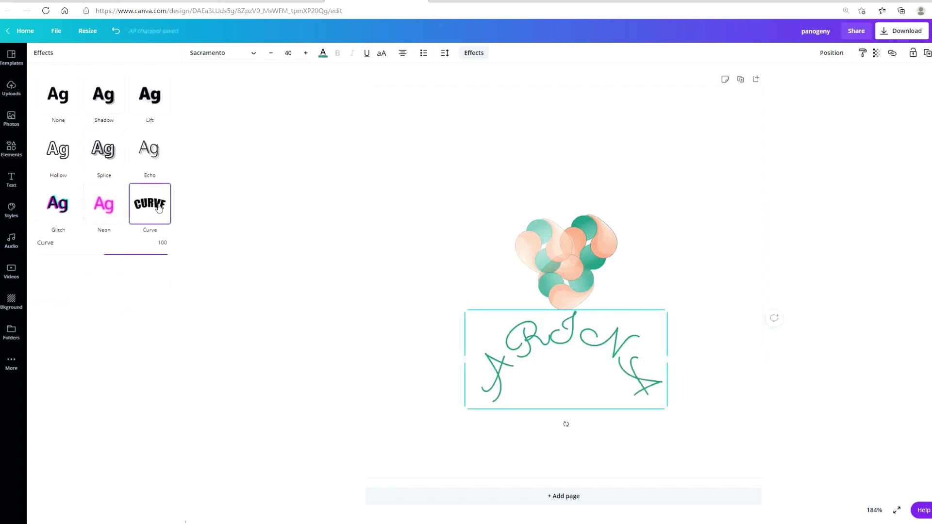
{"action": "left_click_drag", "start_coordinate": [171, 260], "coordinate": [25, 264]}
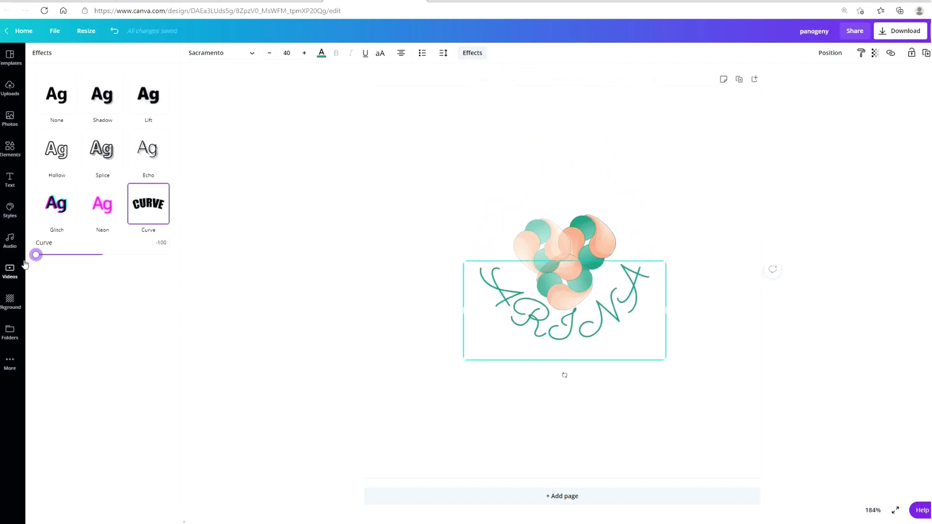
{"action": "left_click_drag", "start_coordinate": [575, 336], "coordinate": [569, 340]}
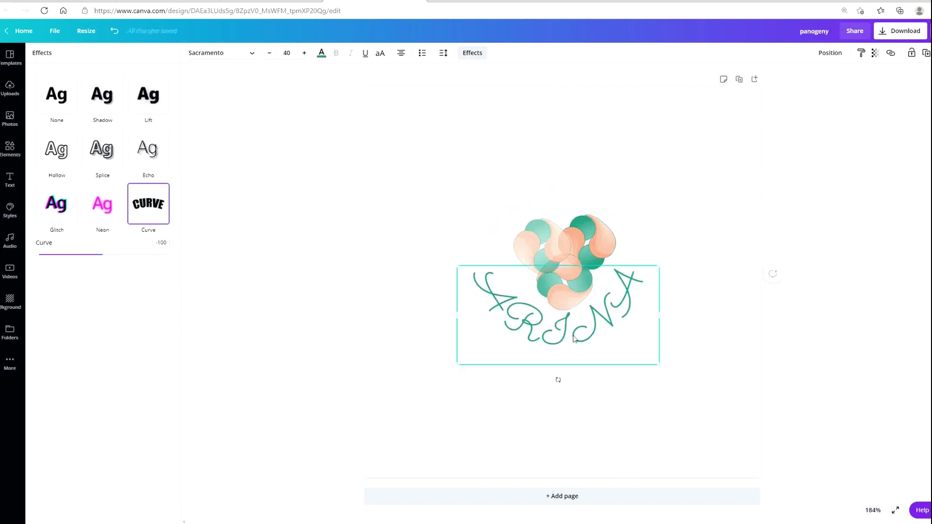
{"action": "left_click", "coordinate": [690, 211]}
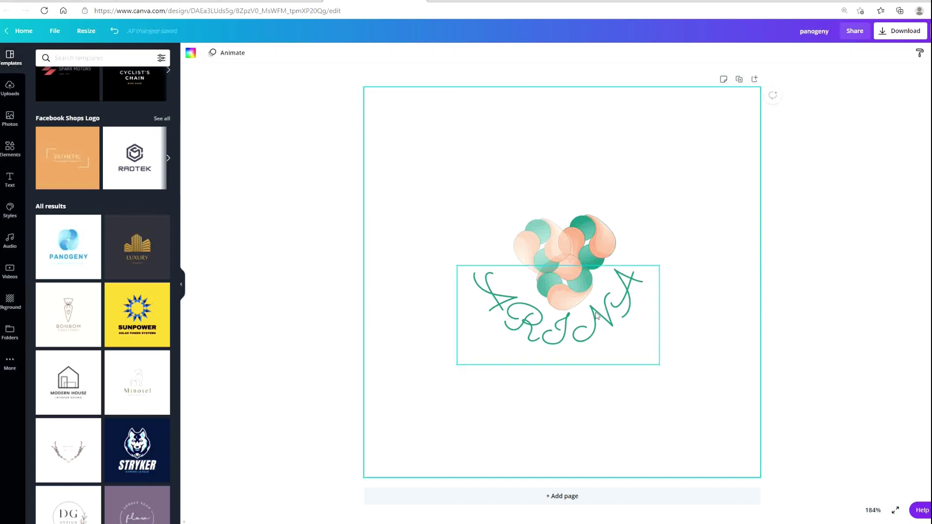
{"action": "left_click_drag", "start_coordinate": [598, 316], "coordinate": [601, 317]}
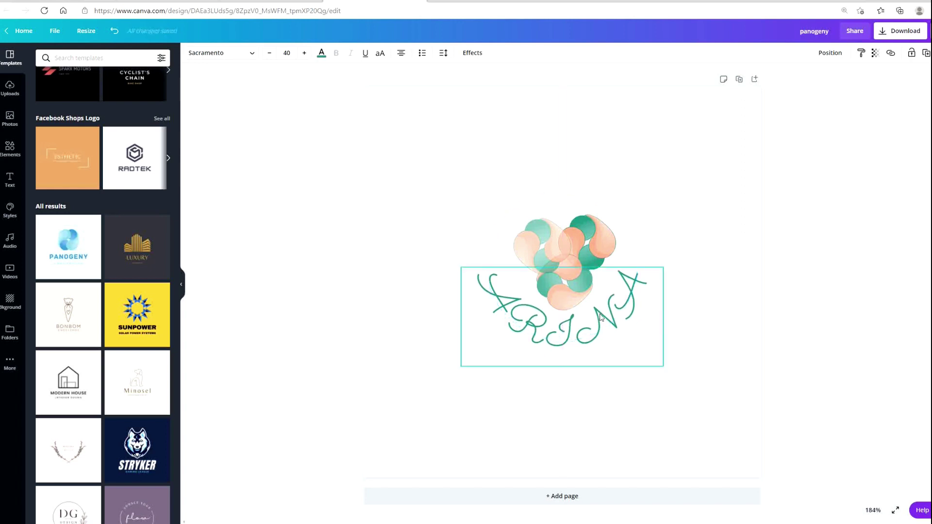
{"action": "left_click", "coordinate": [679, 246]}
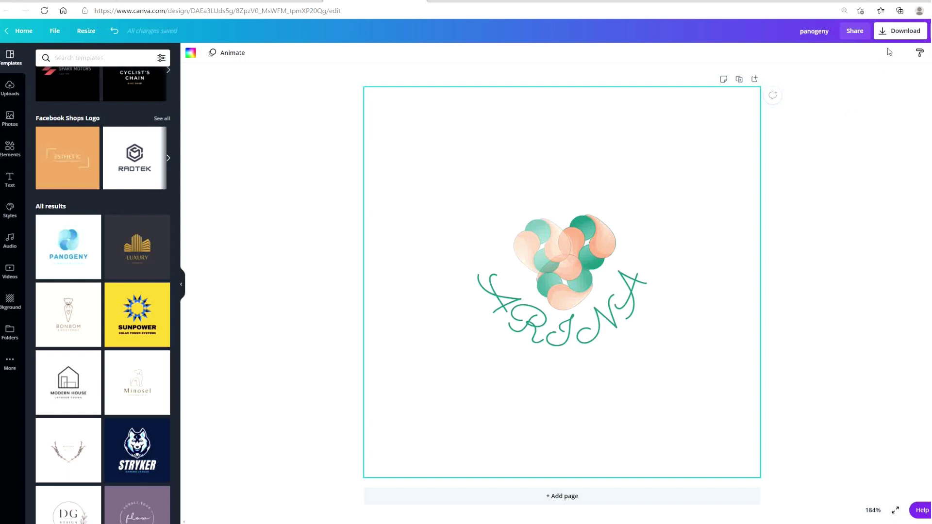
Download the logo as a PNG with a transparent background and open panogeny.png in the Photos viewer beside the design.
{"action": "left_click", "coordinate": [897, 37]}
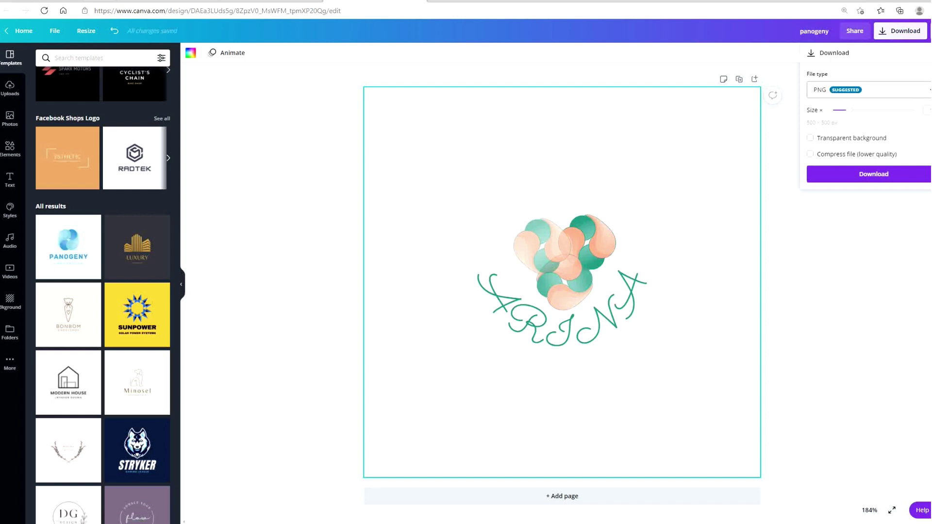
{"action": "left_click", "coordinate": [929, 90]}
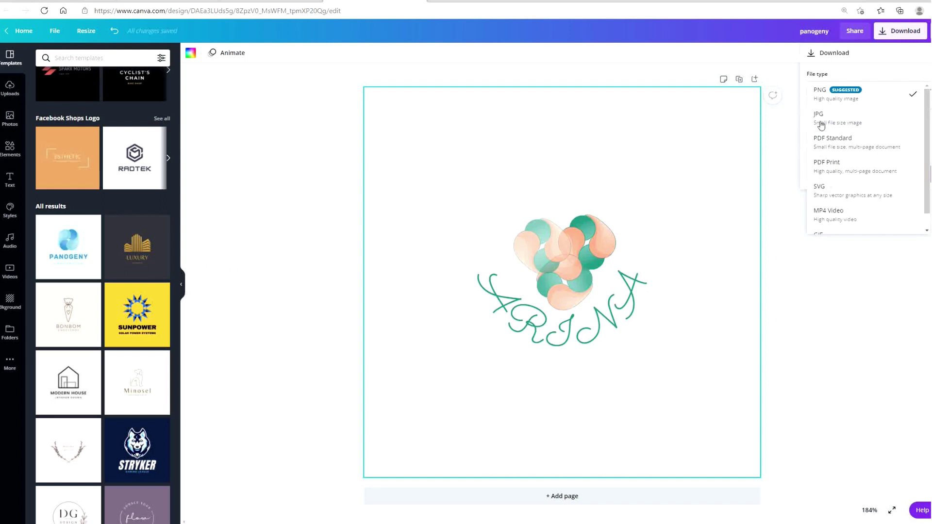
{"action": "left_click", "coordinate": [914, 100]}
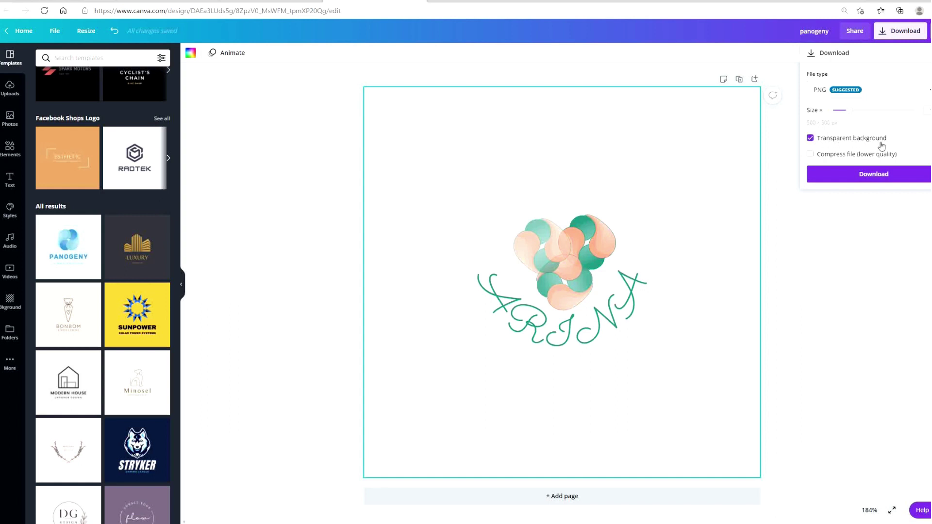
{"action": "left_click", "coordinate": [880, 171]}
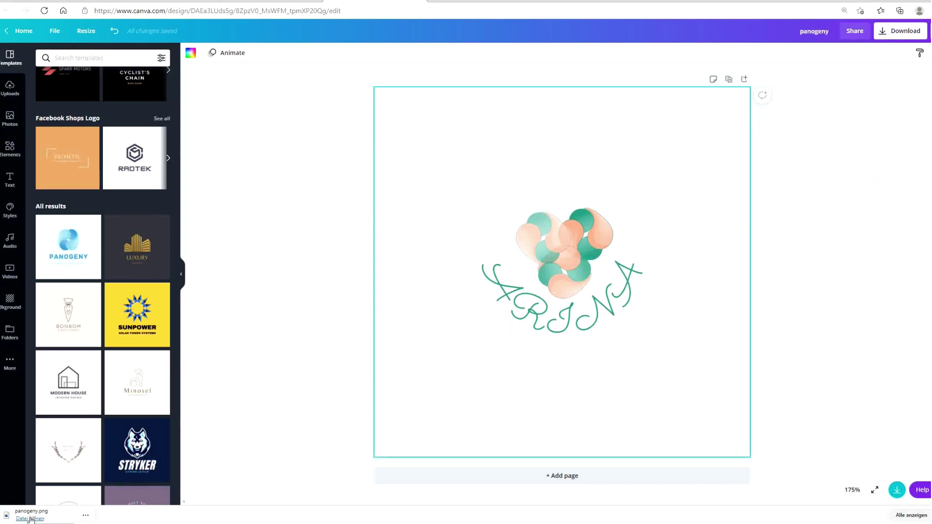
{"action": "left_click", "coordinate": [30, 519]}
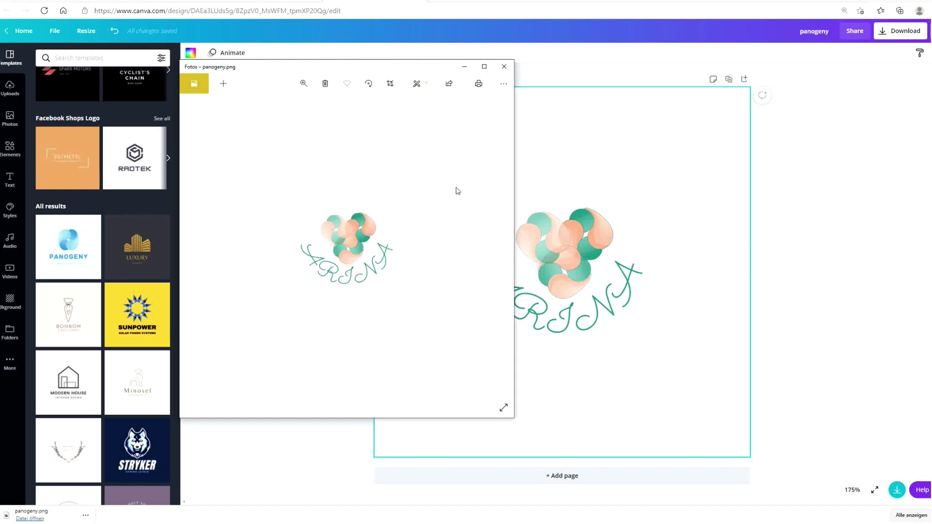
{"action": "left_click_drag", "start_coordinate": [429, 67], "coordinate": [348, 112]}
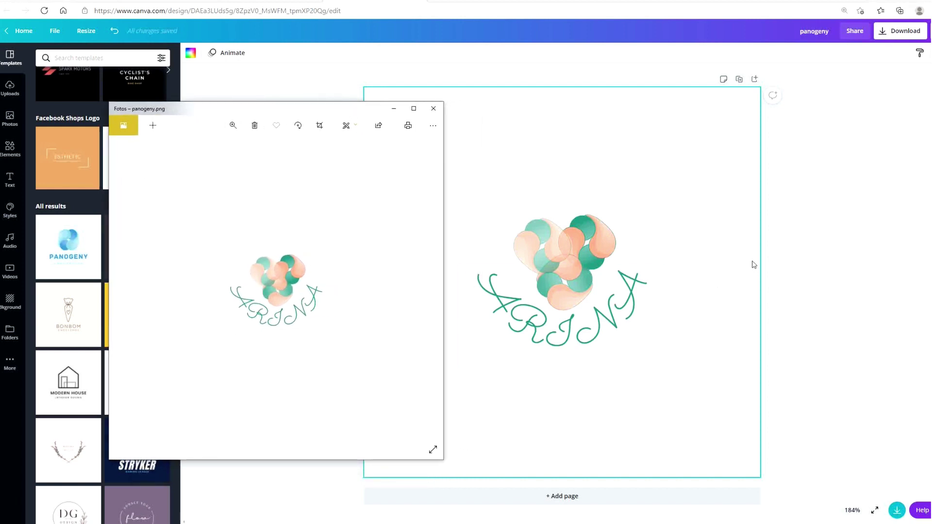